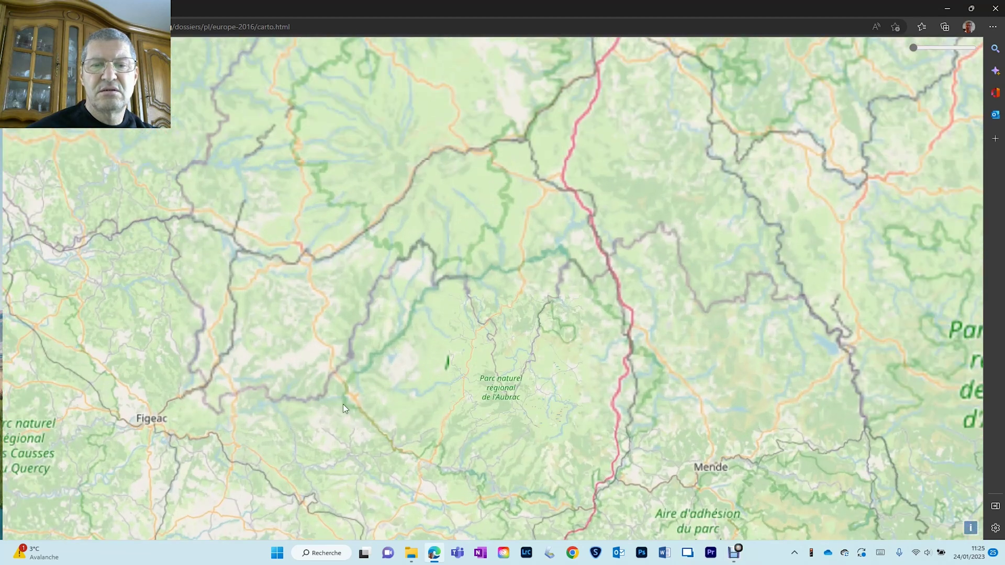
- Browse the map south from the Aubrac area to the Toulouse–Narbonne region and adjust the overlay slider
left_click_drag(334, 431, 392, 227)
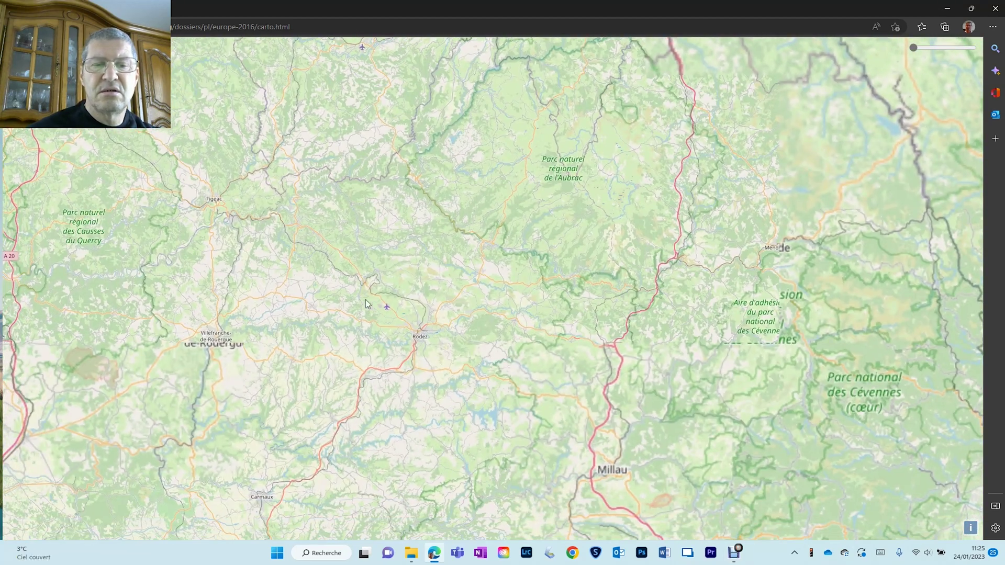
left_click_drag(315, 347, 502, 136)
left_click_drag(285, 354, 416, 231)
left_click_drag(362, 355, 250, 201)
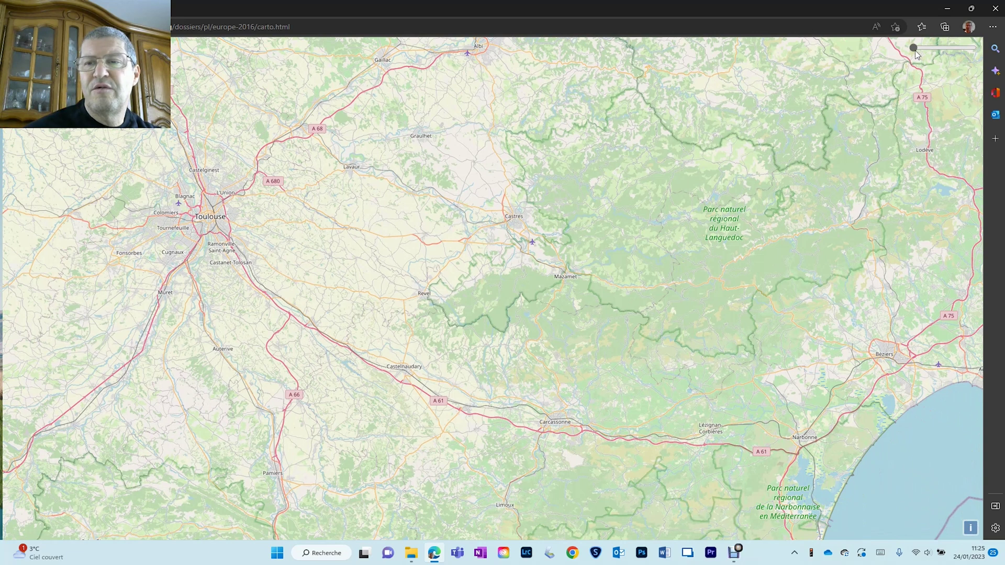
left_click_drag(915, 49, 935, 51)
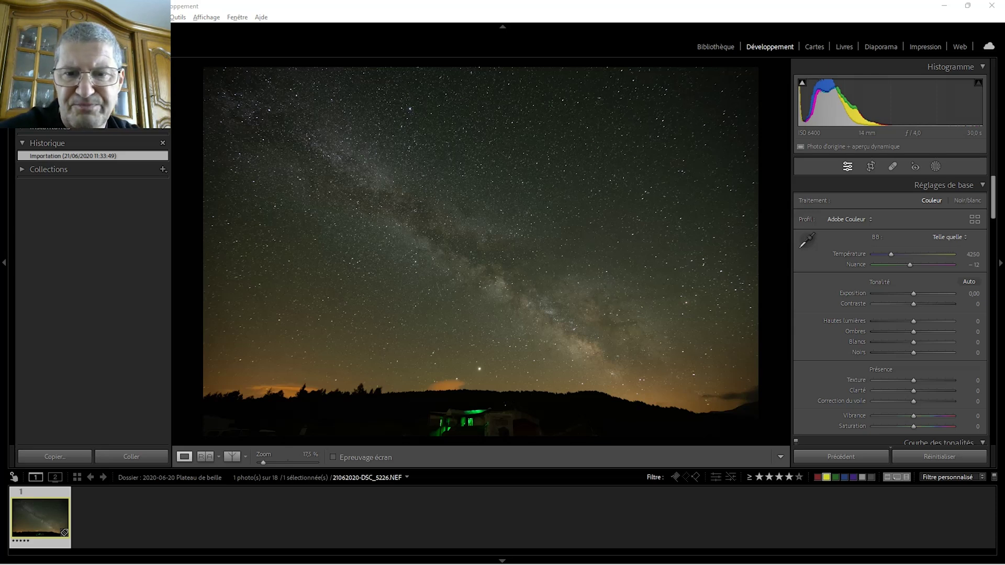
- Set the Milky Way photo's white balance to a temperature of 3222 and a tint (Nuance) of -2
left_click(893, 254)
key("Down")
key("Down")
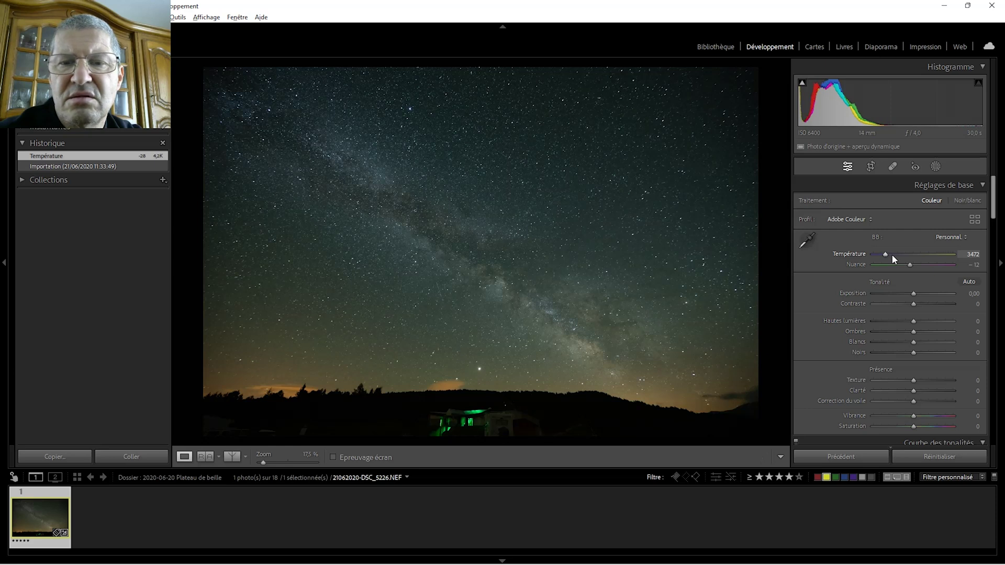
key("Down")
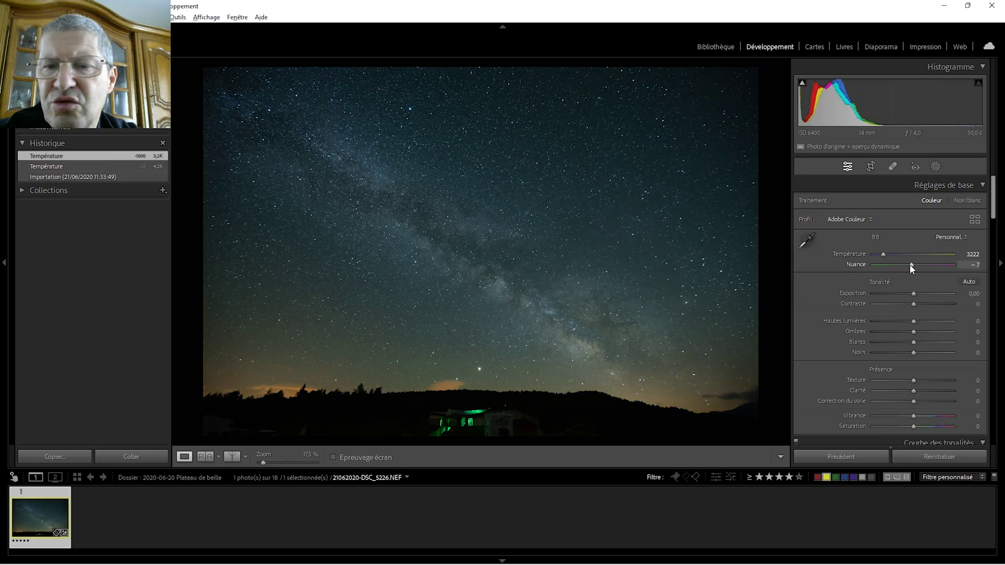
key("Up")
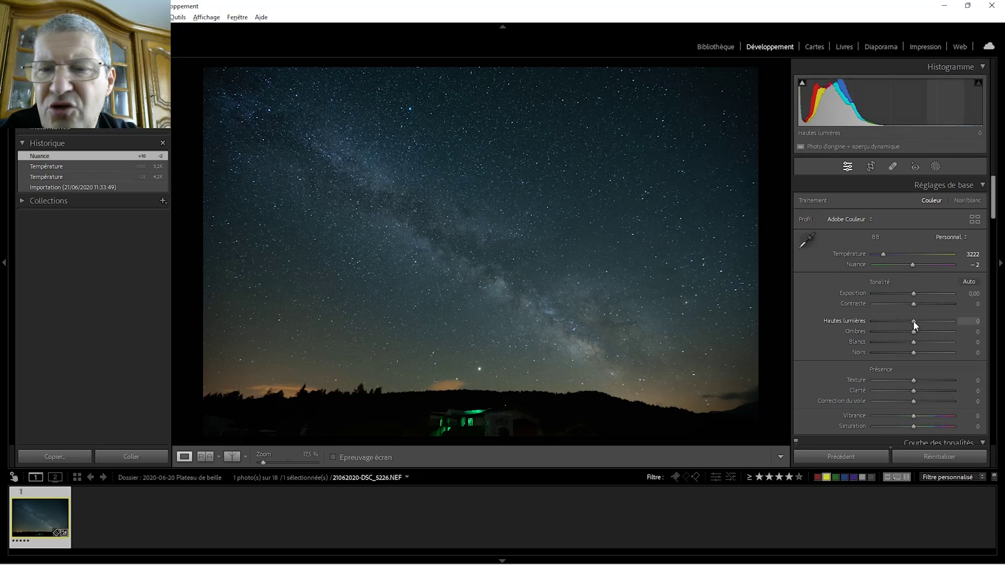
- Set the photo's highlights to +33, clarity to +27 and texture to +22
left_click_drag(923, 321, 927, 326)
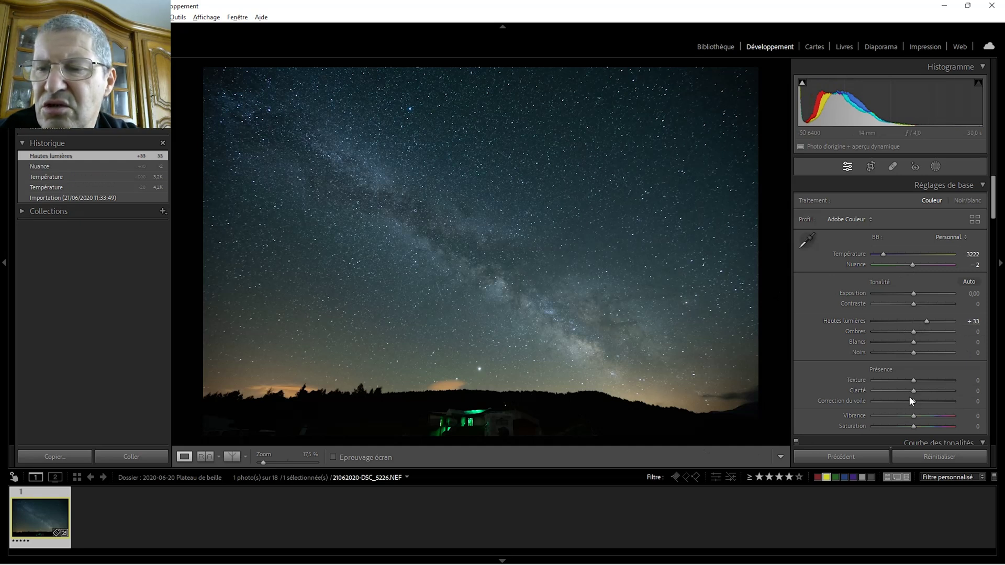
left_click_drag(914, 391, 924, 391)
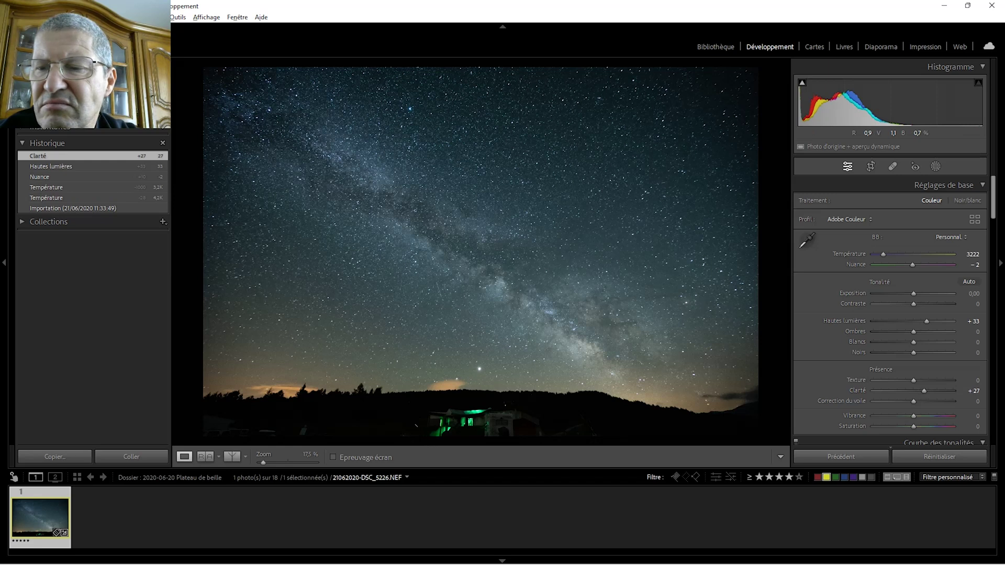
left_click_drag(915, 384, 924, 383)
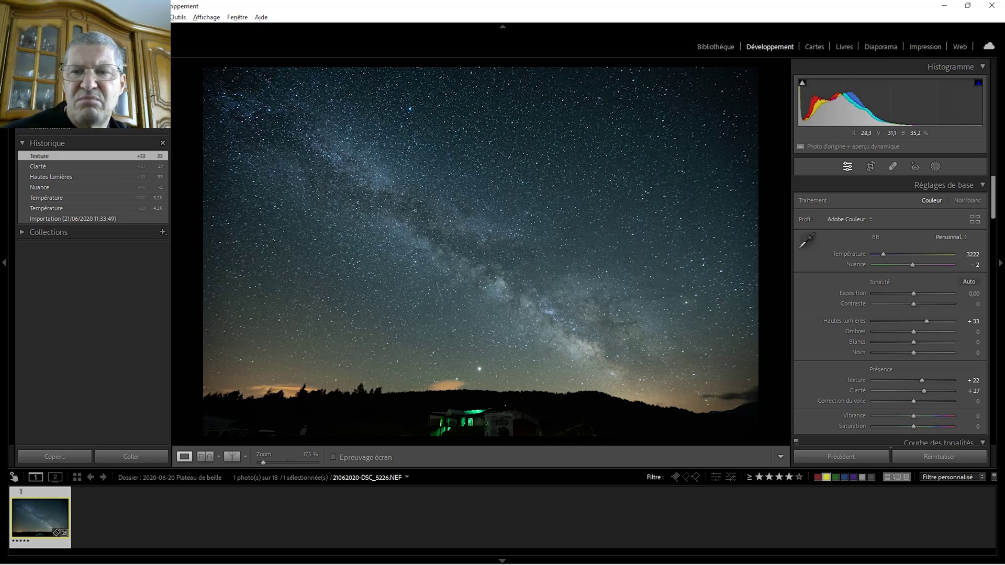
- Add a diagonal linear gradient mask above the Milky Way, with its settings reset and exposure at -0.20
left_click(936, 166)
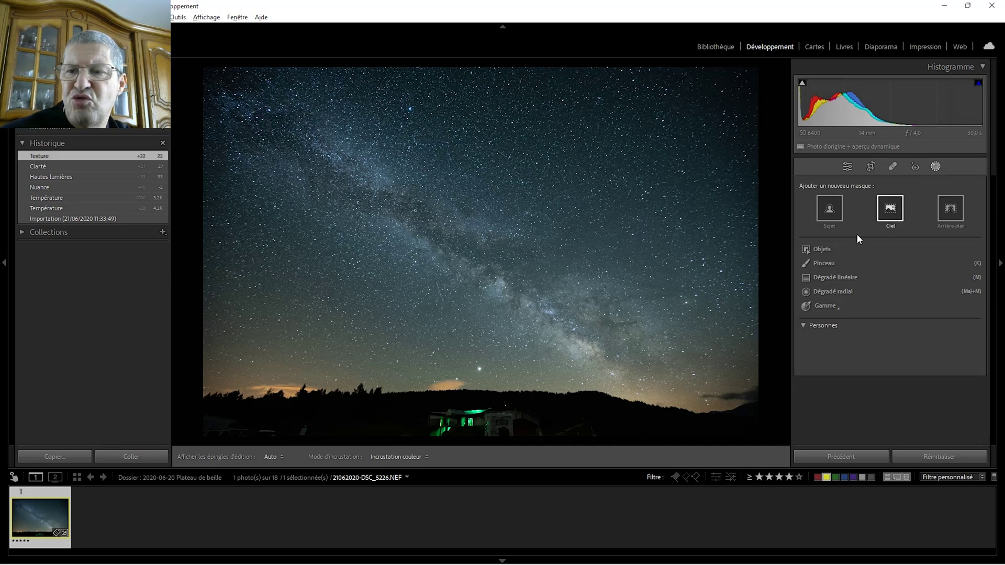
left_click(837, 278)
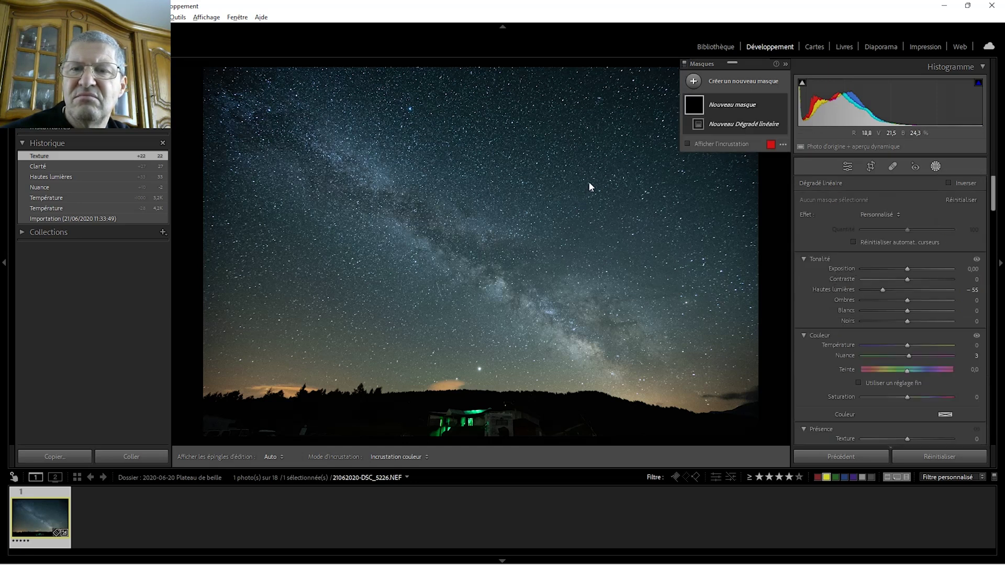
left_click_drag(589, 183, 534, 258)
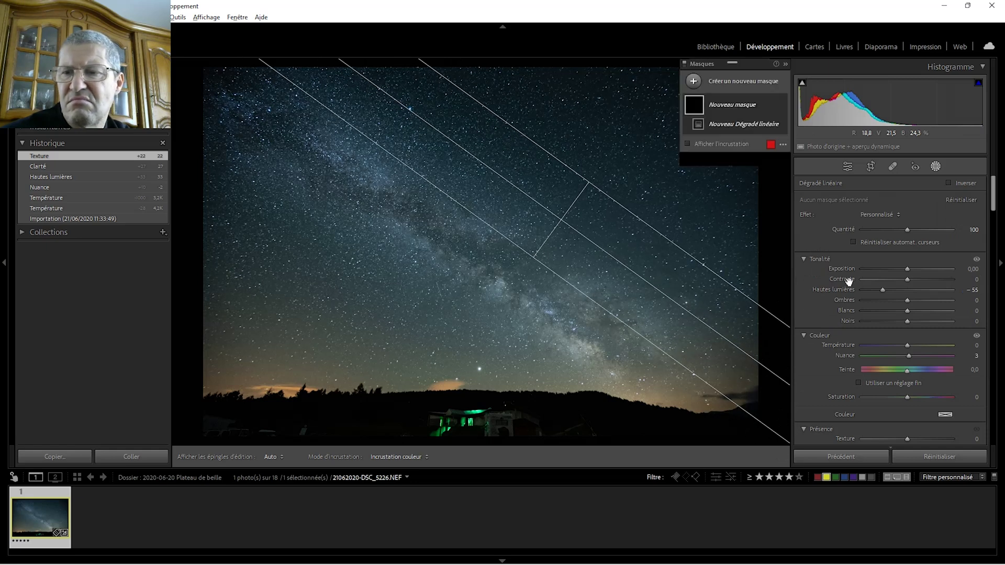
left_click(966, 199)
key("o")
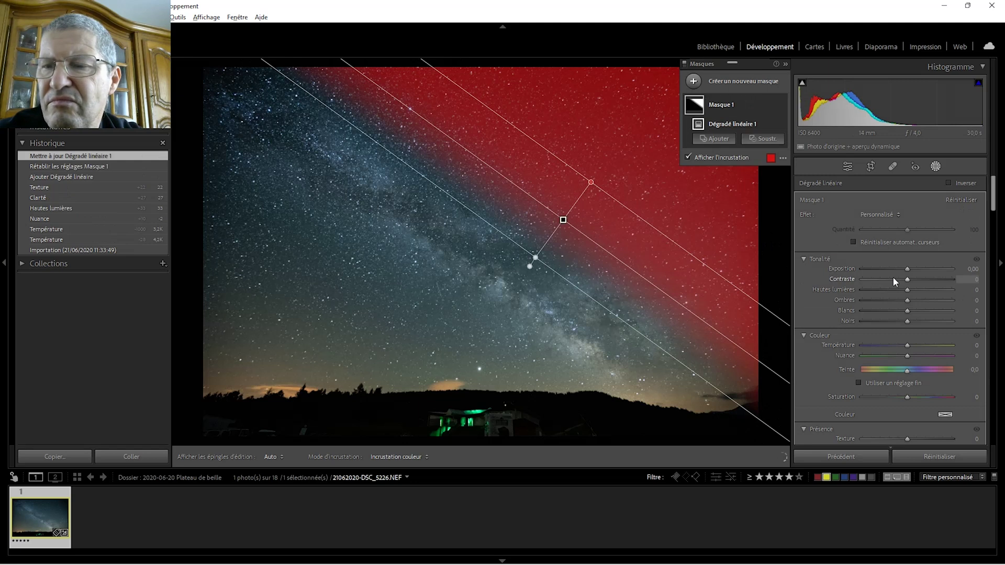
left_click_drag(907, 270, 908, 271)
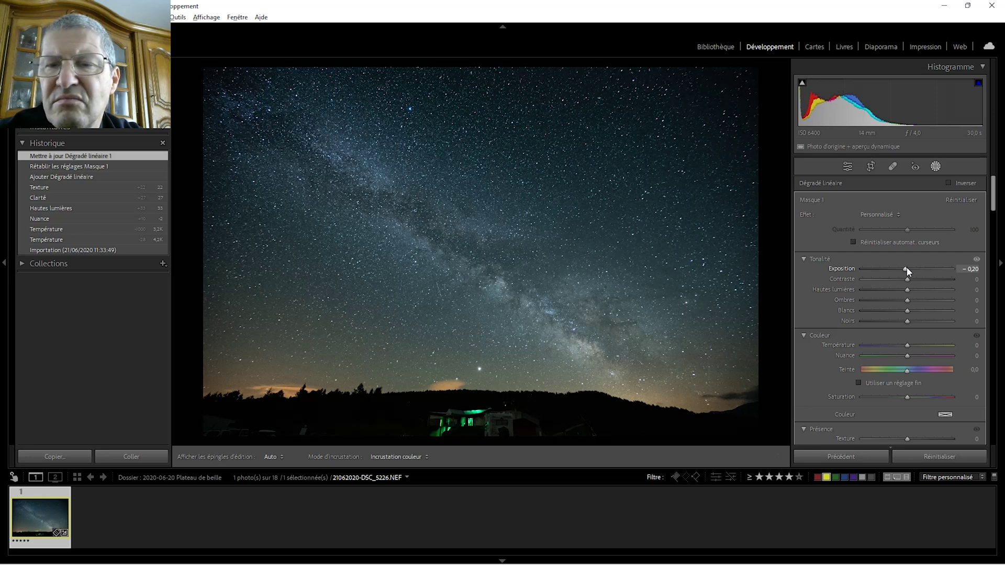
left_click_drag(907, 267, 907, 267)
- Duplicate Masque 1, then flip and move the copy's gradient to the sky below the Milky Way, parallel to it
left_click(771, 105)
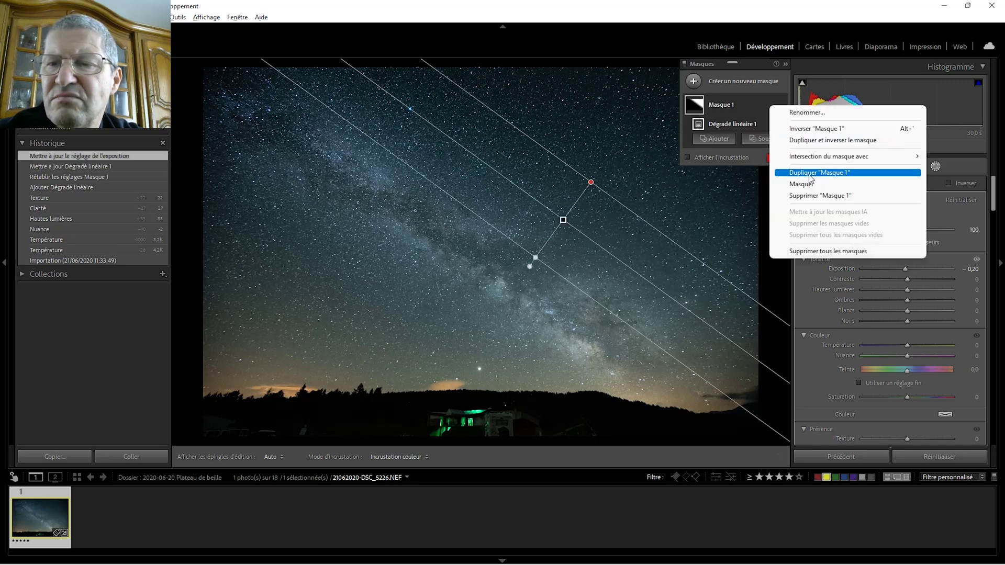
left_click(808, 174)
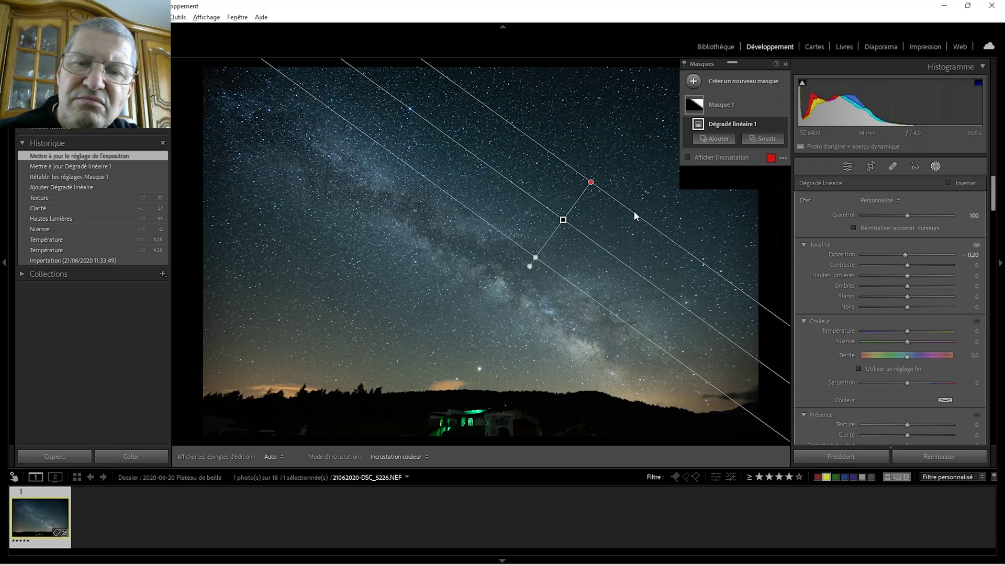
left_click_drag(681, 305, 347, 45)
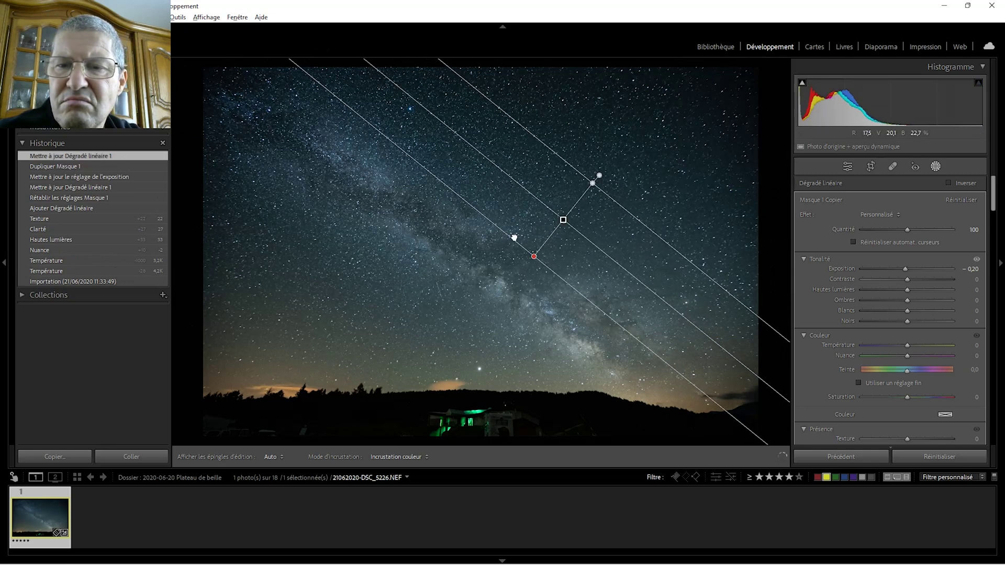
left_click_drag(439, 257, 399, 287)
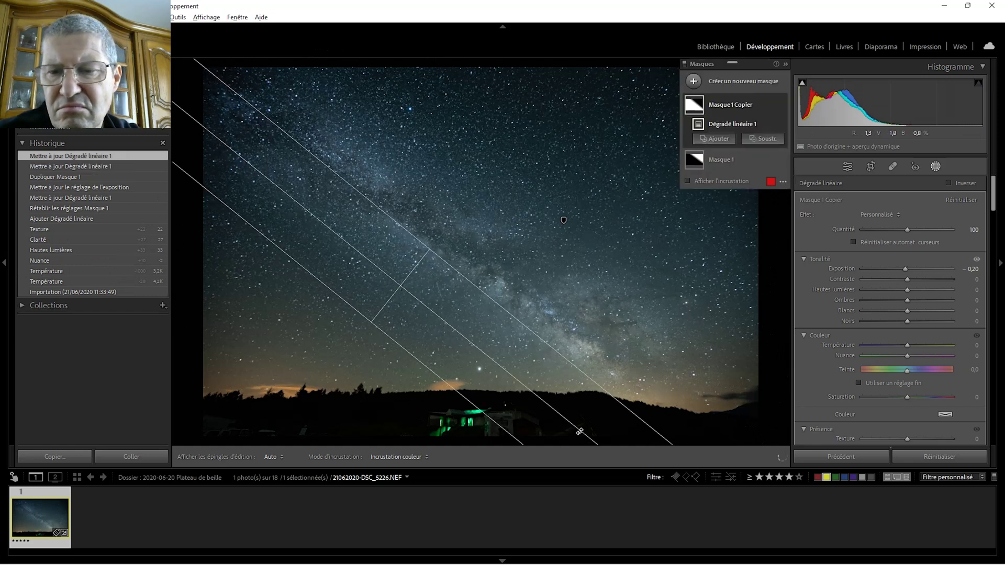
left_click_drag(583, 430, 589, 429)
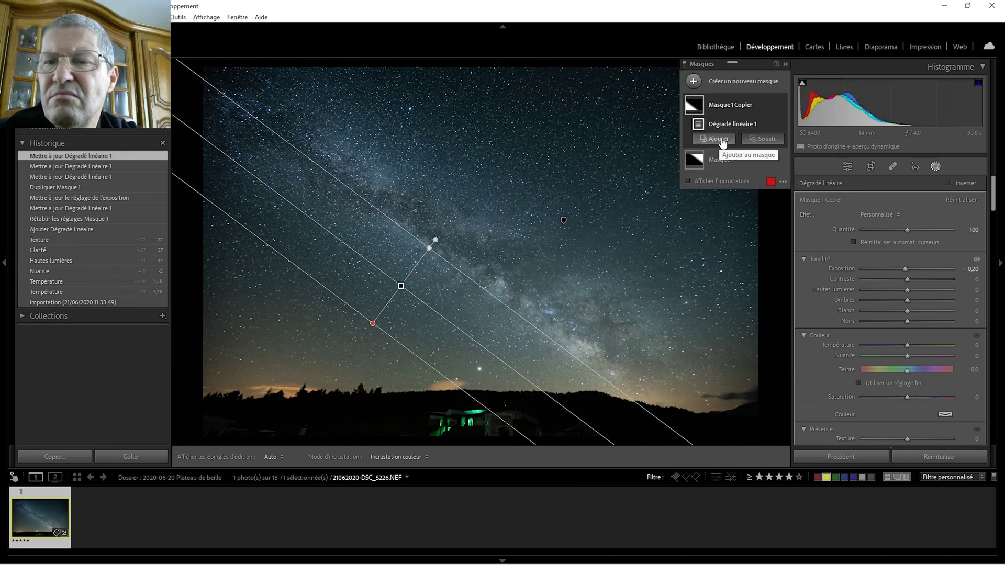
- Intersect the duplicated gradient mask with a sky selection and set the whole photo's temperature to 2972
key("alt")
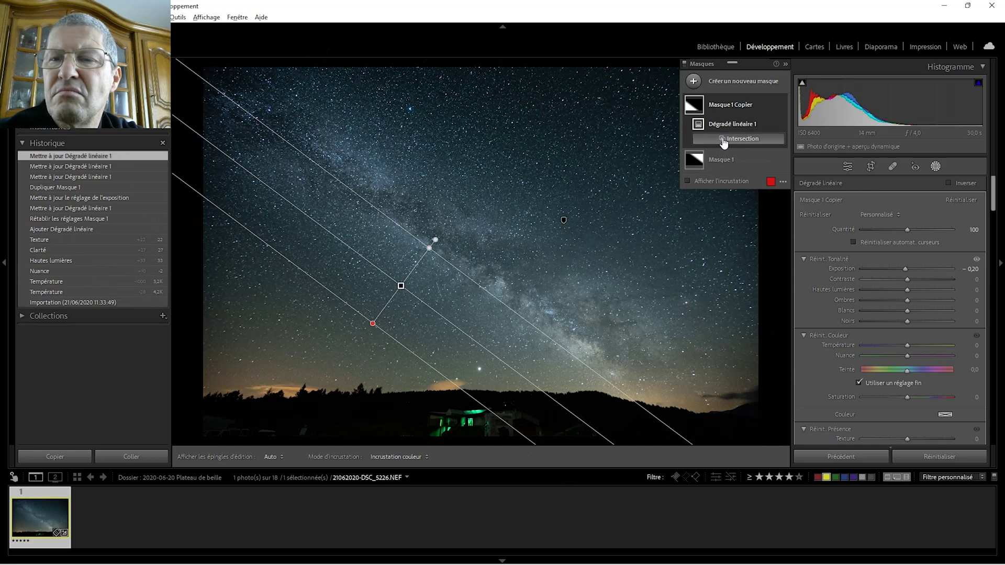
left_click(723, 140, "alt")
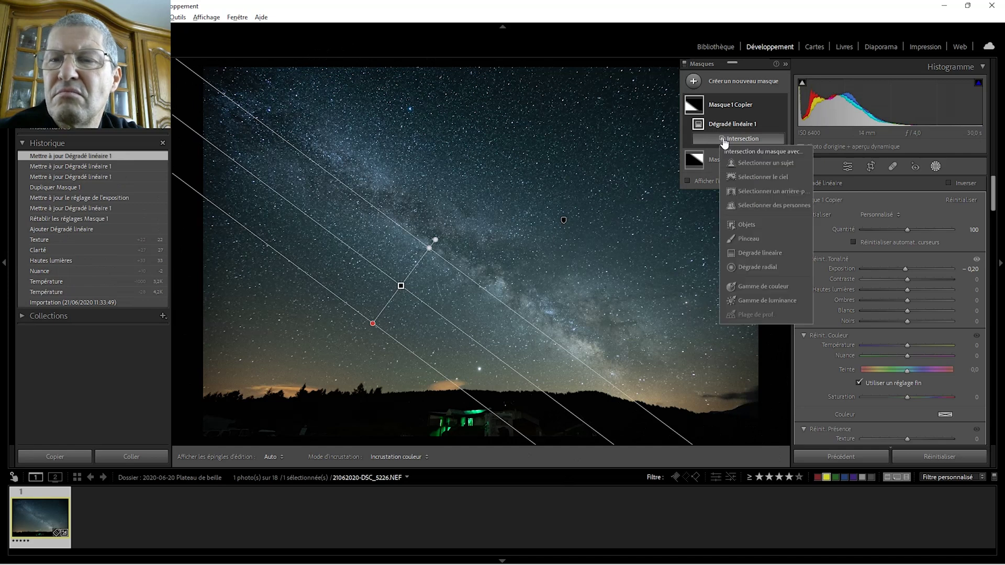
left_click(757, 178)
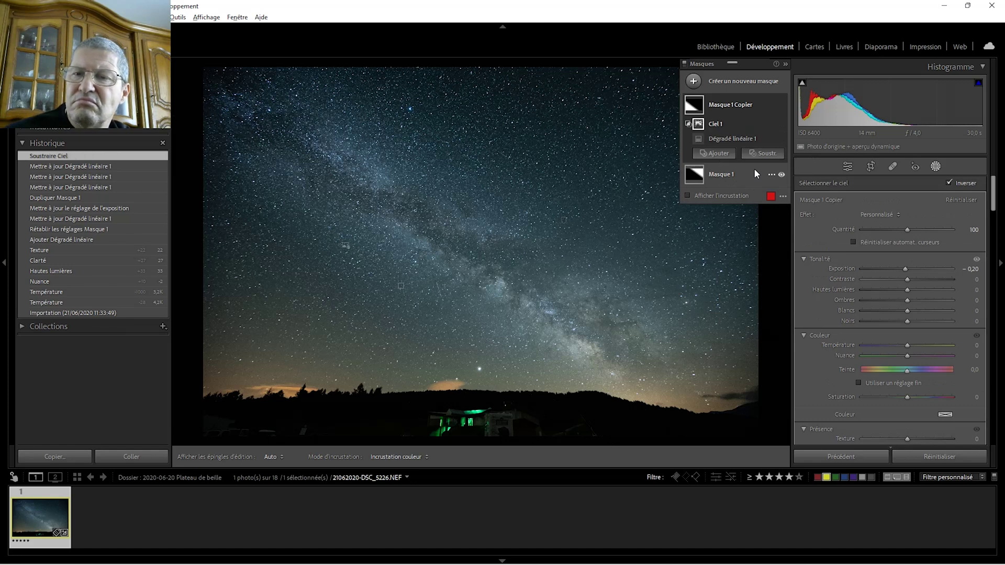
left_click(687, 195)
key("shift+w")
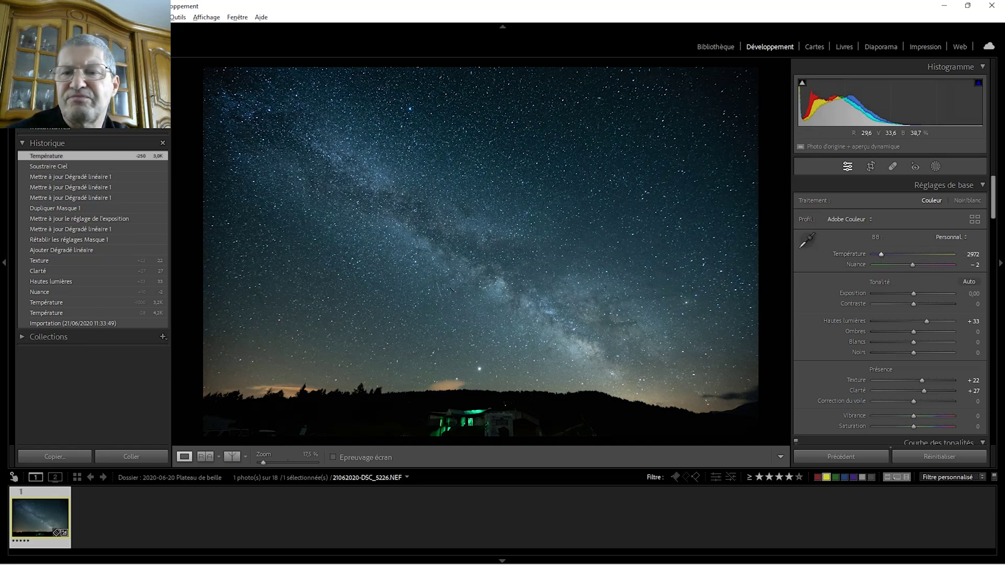
- Create a new radial gradient mask as a long diagonal ellipse tilted to follow the Milky Way
left_click(936, 167)
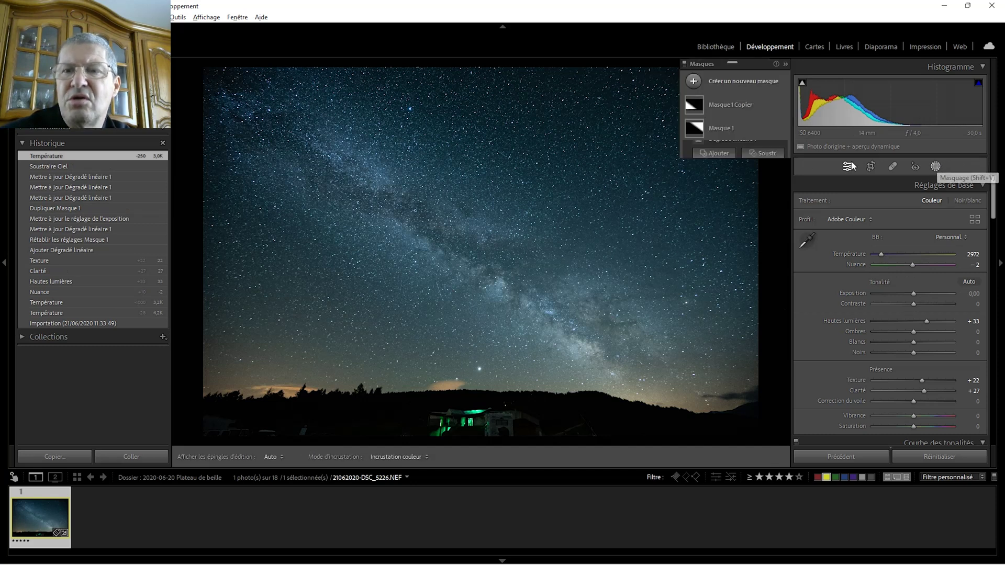
left_click(694, 82)
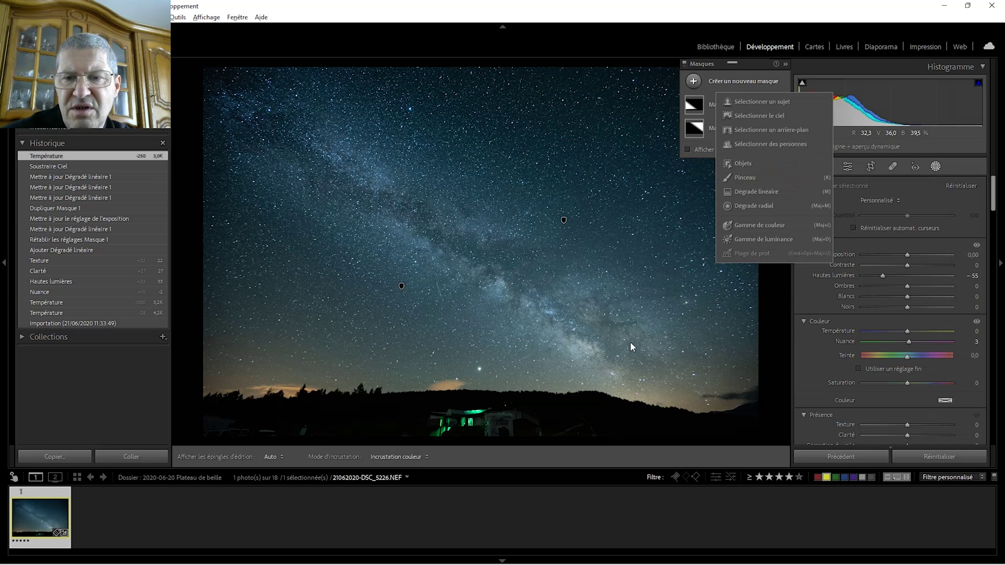
left_click(751, 206)
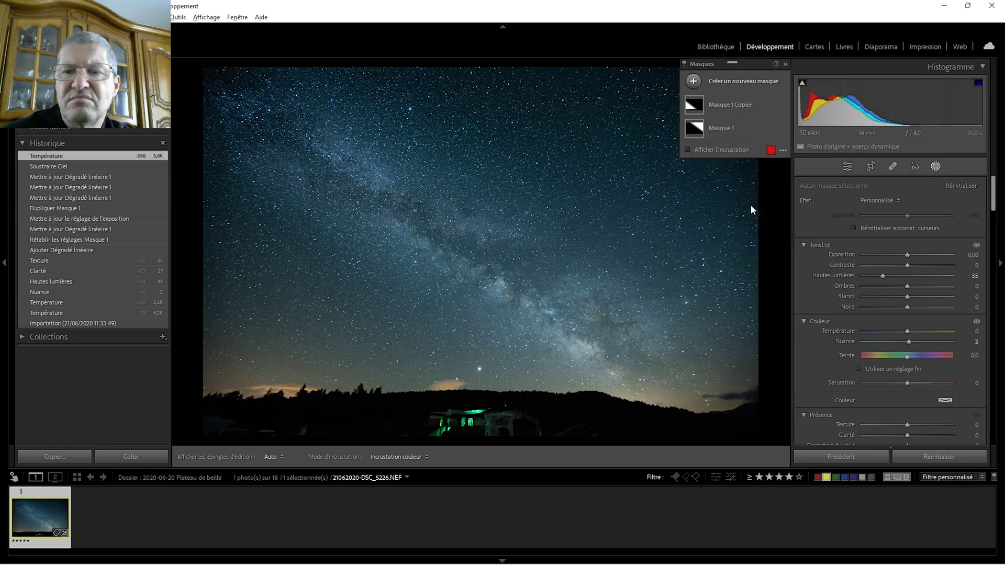
mouse_move(407, 197)
left_mouse_down()
mouse_move(355, 168)
mouse_move(646, 237)
left_mouse_up()
left_click_drag(655, 168, 600, 374)
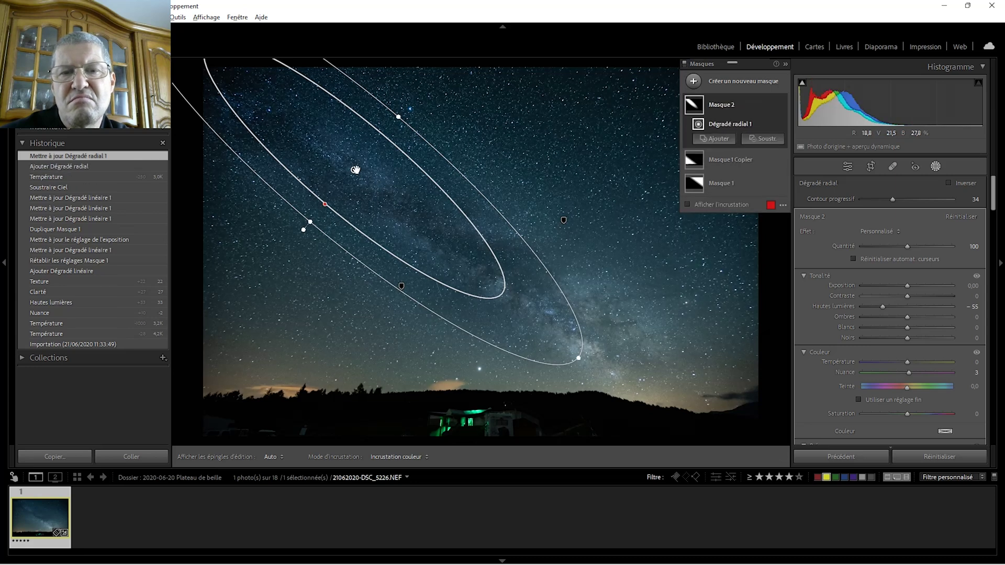
- Centre and enlarge the radial gradient over the Milky Way, and intersect the mask with a sky selection
mouse_move(447, 247)
left_mouse_down()
mouse_move(478, 262)
mouse_move(463, 255)
left_mouse_up()
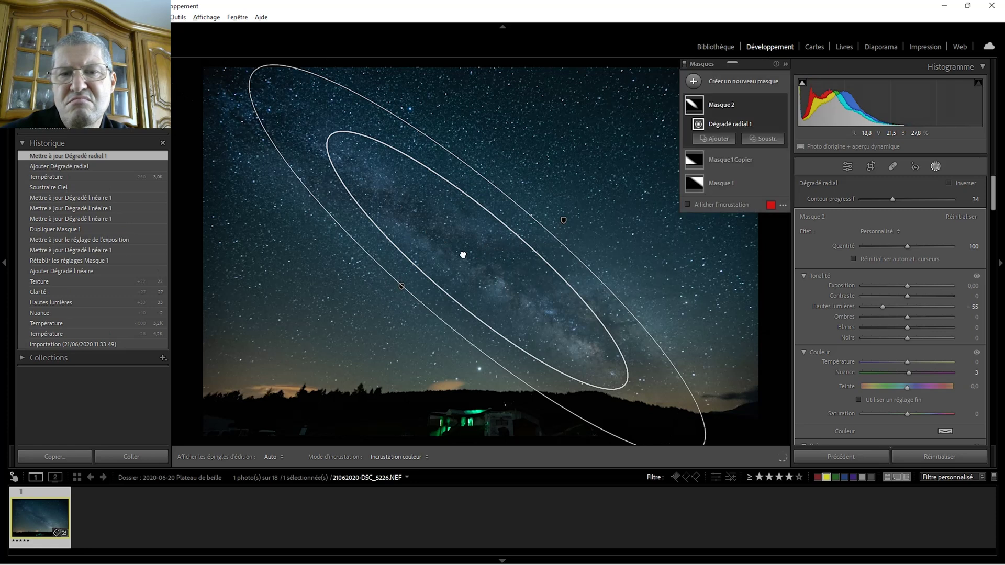
left_click_drag(256, 72, 227, 50)
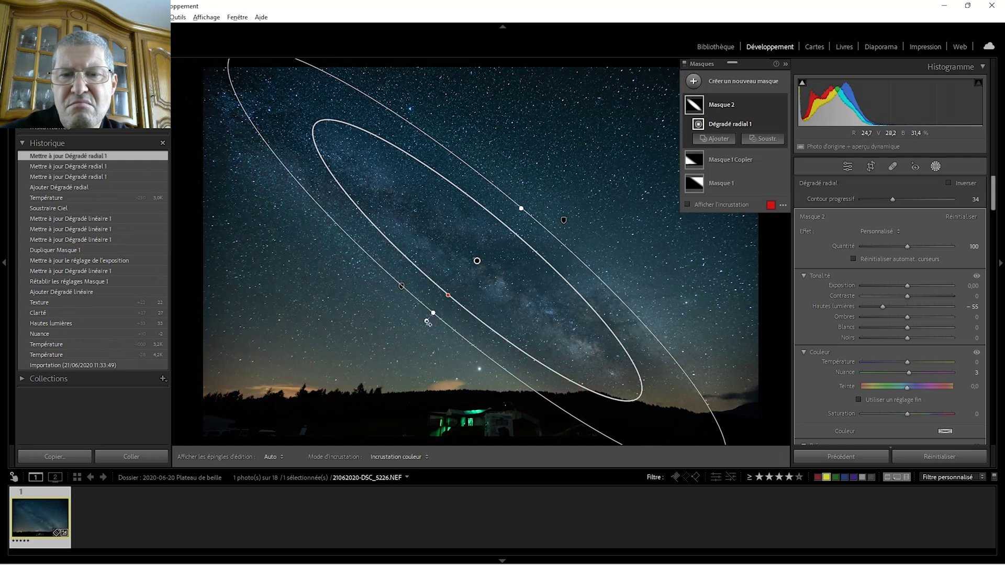
left_click_drag(428, 316, 426, 322)
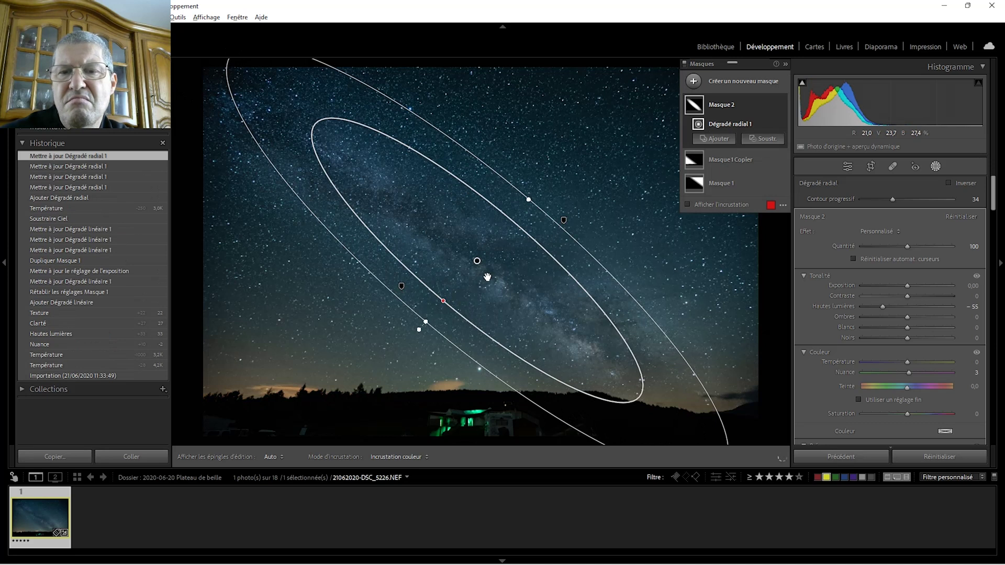
left_click_drag(478, 263, 465, 249)
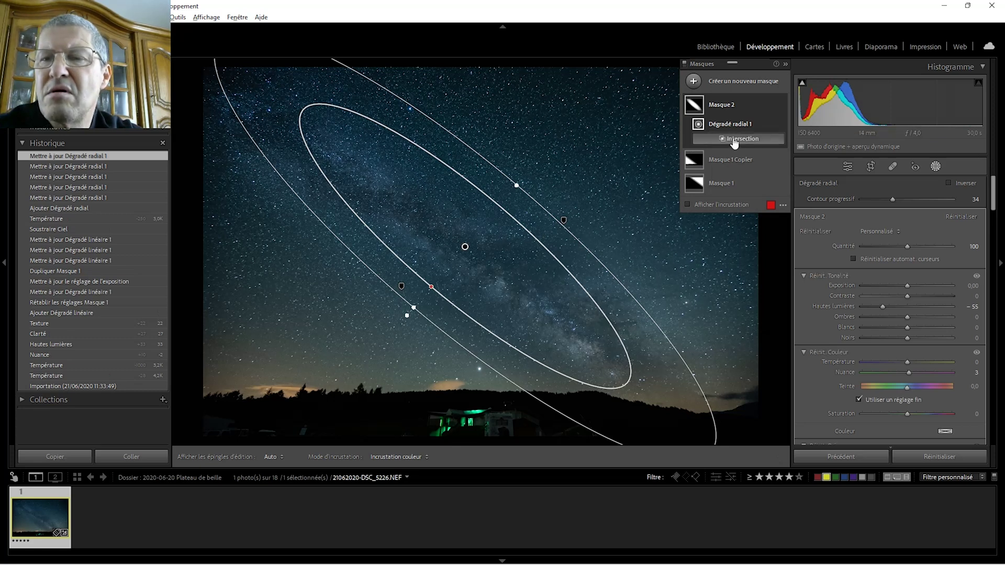
left_click(735, 141, "alt")
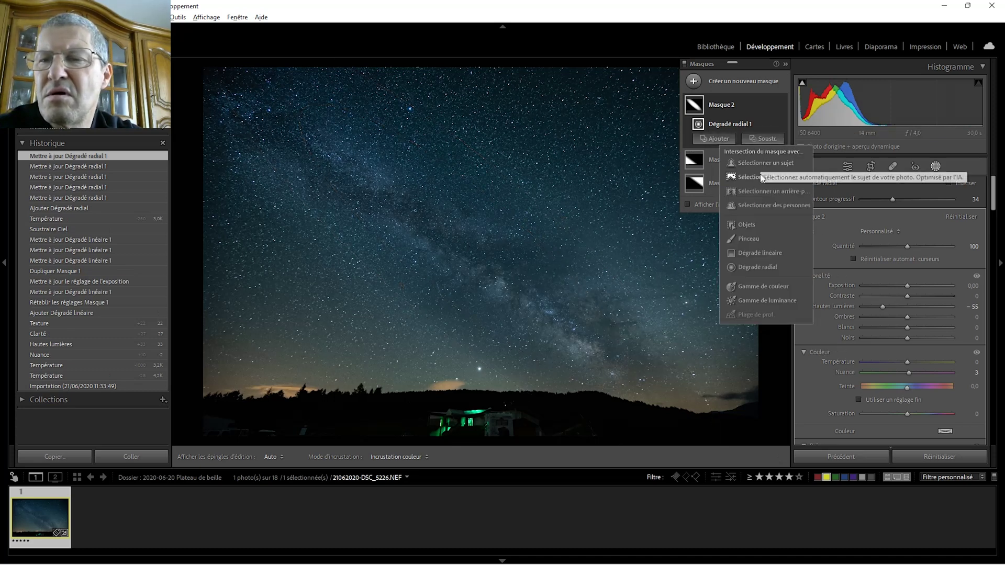
left_click(745, 179)
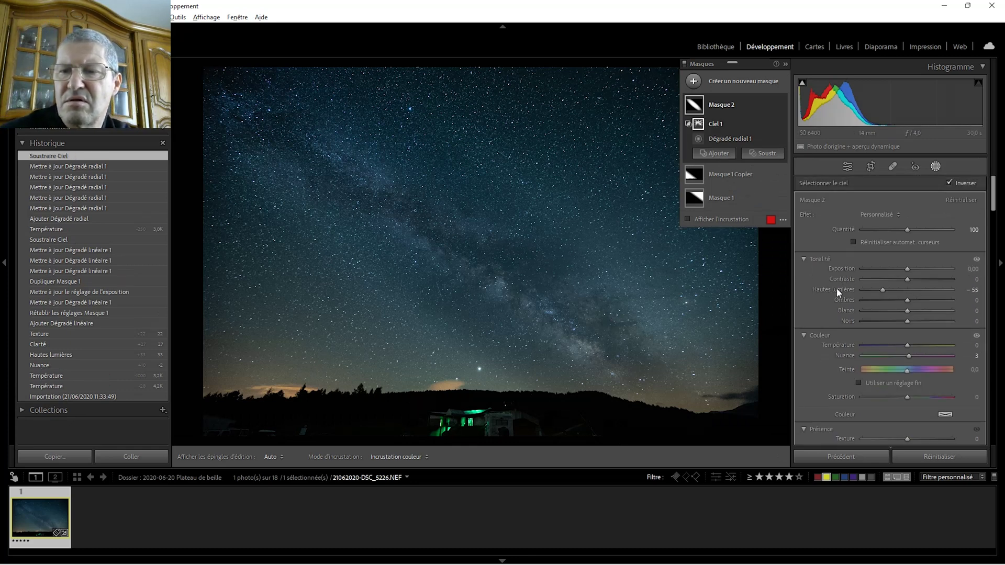
- Reset the highlights of the Milky Way radial mask to 0 and set its whites to 35
double_click(840, 288)
left_click_drag(907, 310, 923, 310)
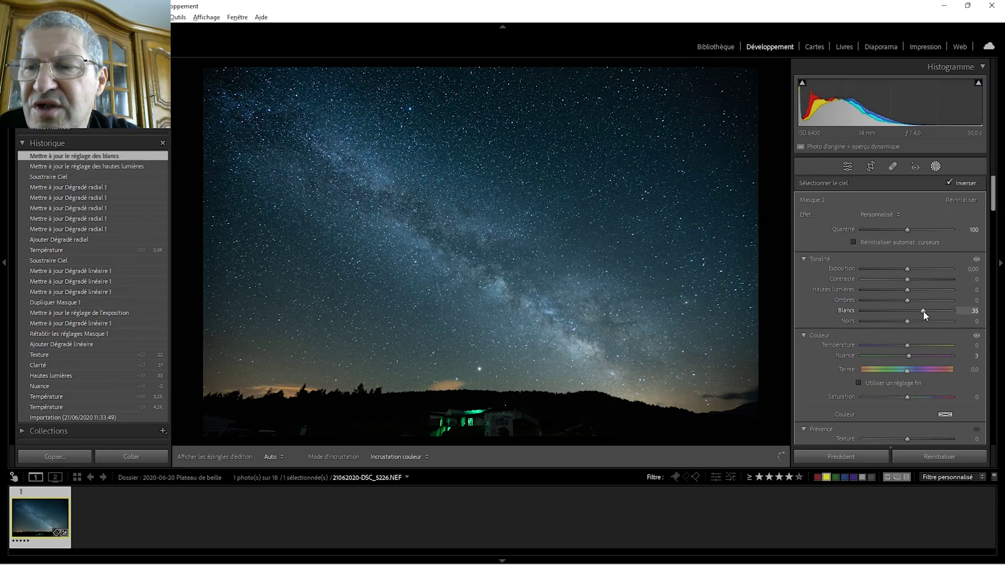
left_click_drag(909, 290, 915, 290)
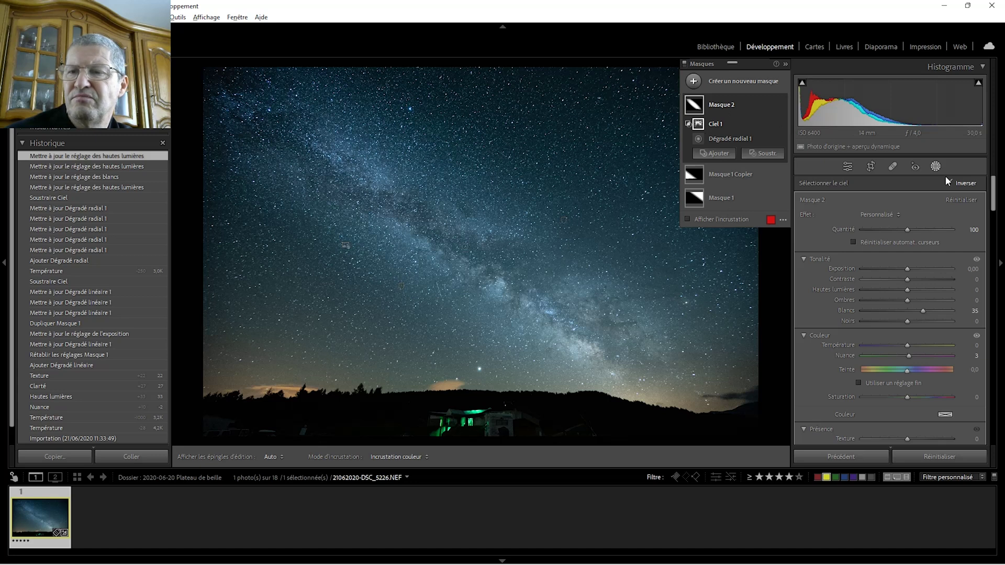
- Leave mask editing and set the whole photo's white balance tint to +8
left_click(936, 166)
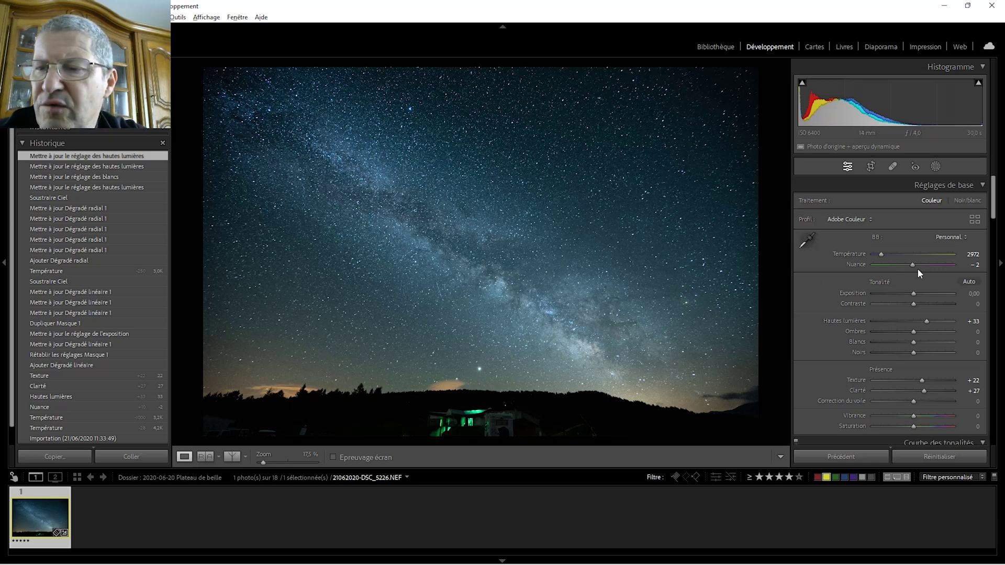
left_click_drag(911, 266, 913, 266)
scroll(912, 265, "up", 1)
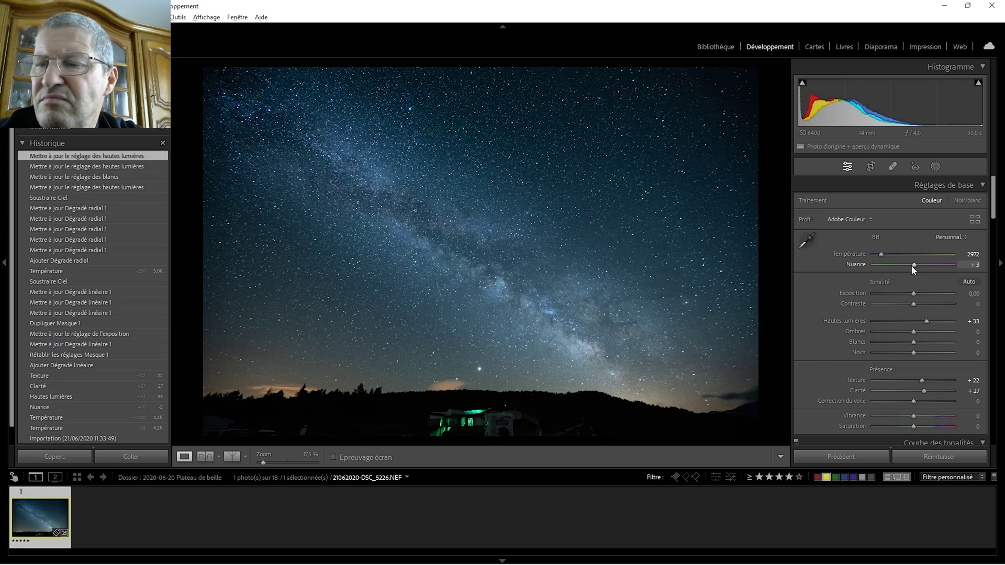
scroll(912, 265, "up", 1)
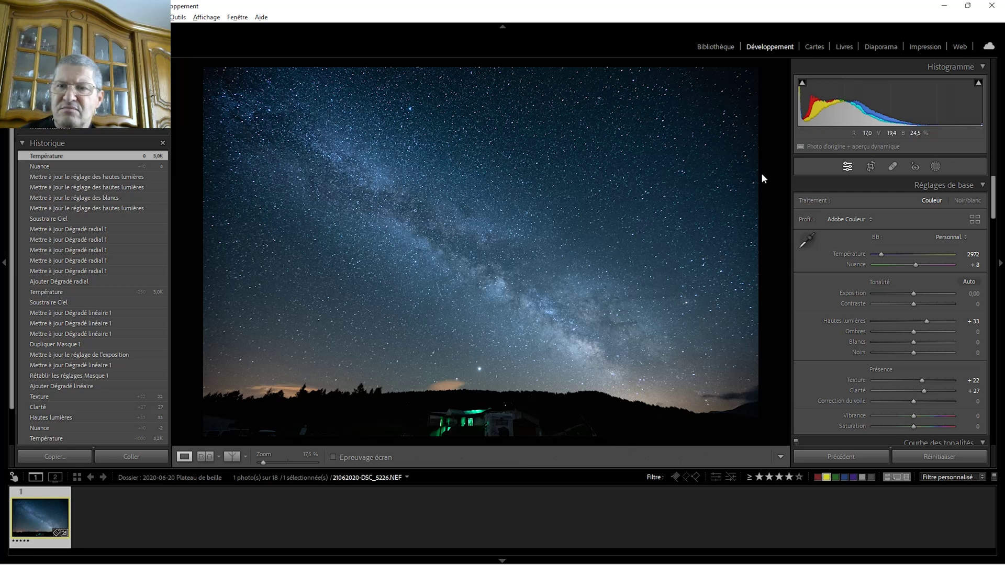
- Create a new sky selection mask, invert it to cover the foreground, and check its coverage with the mask overlay
left_click(935, 166)
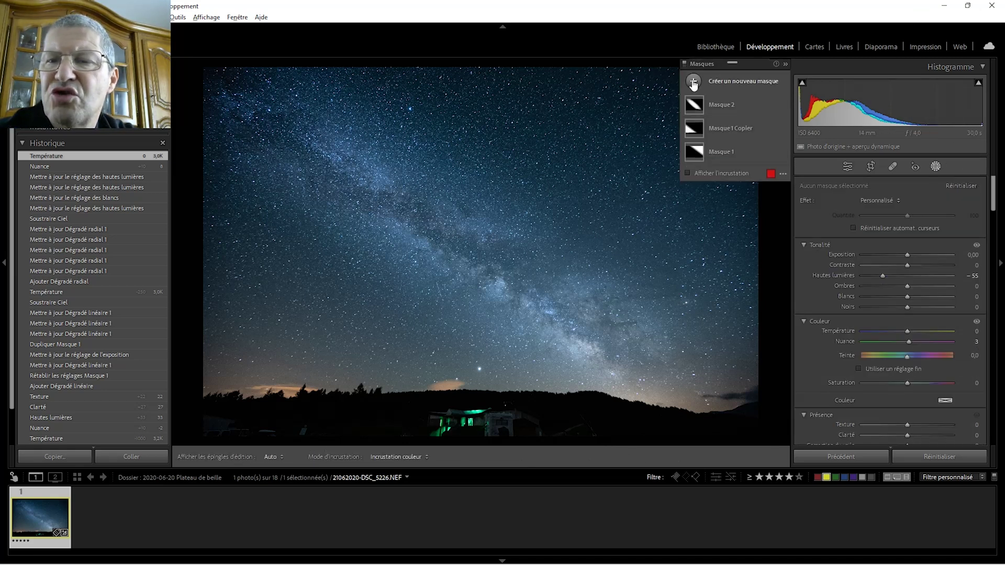
left_click(693, 82)
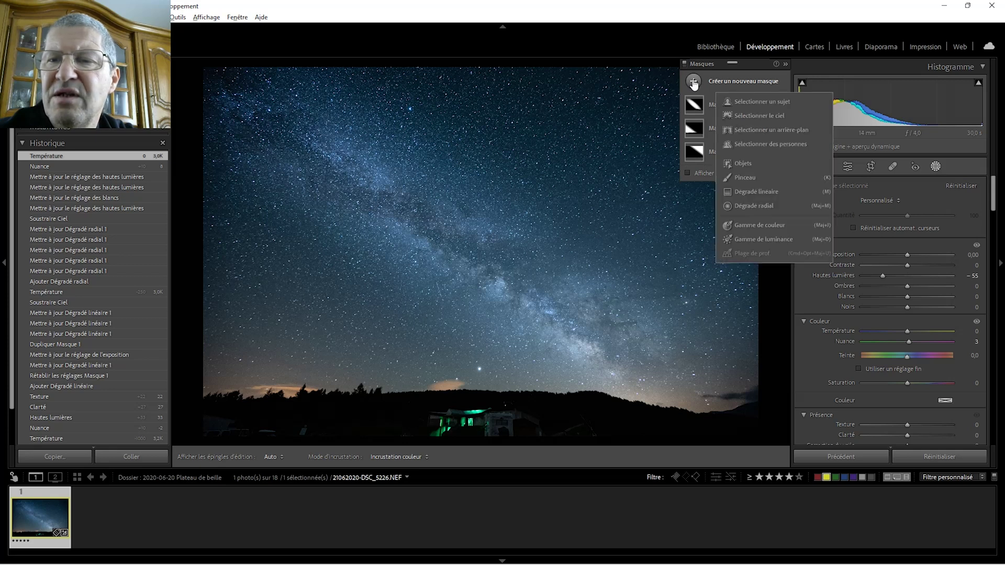
left_click(763, 116)
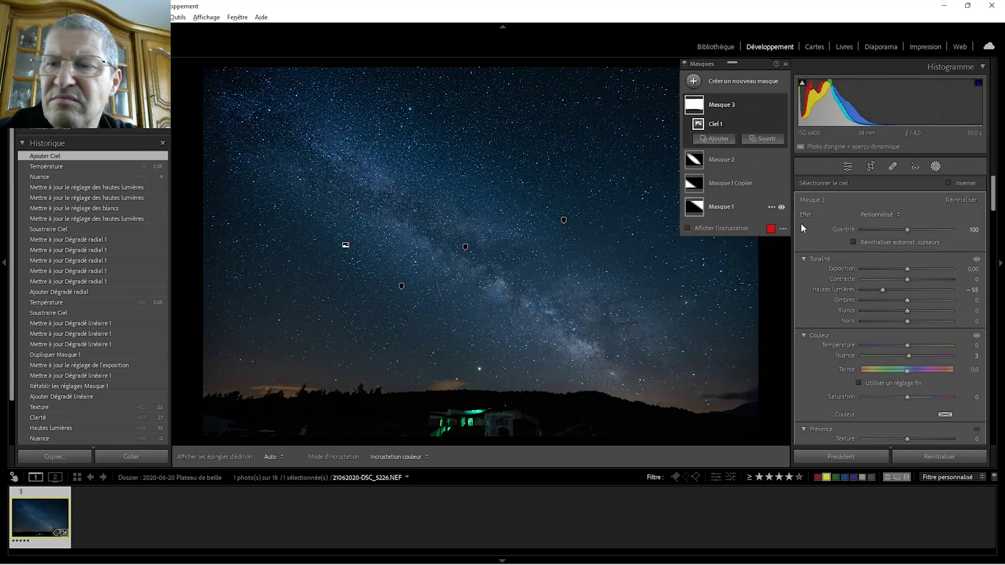
left_click(949, 183)
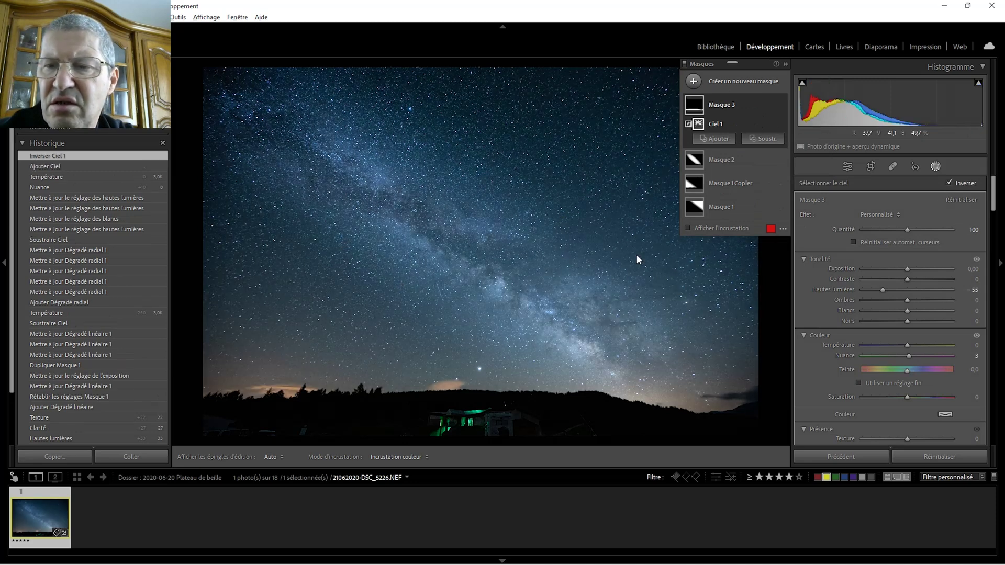
left_click(687, 228)
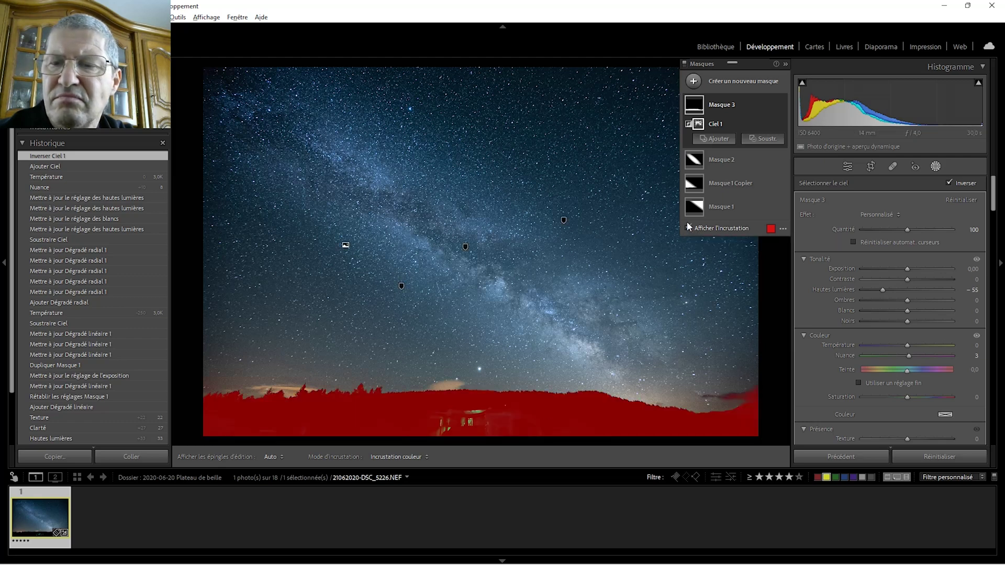
left_click(687, 227)
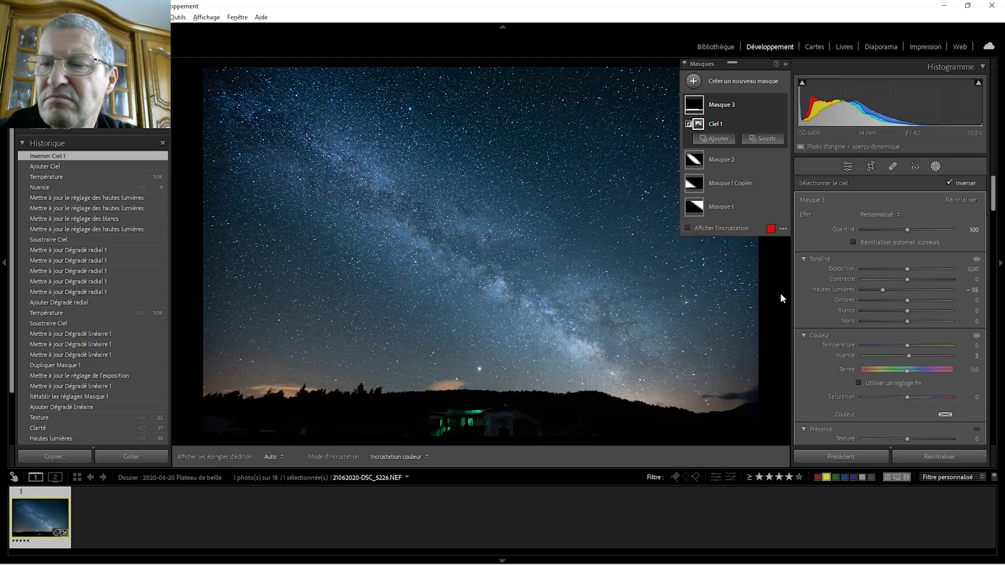
- Reset the foreground mask's highlights to 0 and set its exposure to 0.74 and shadows to 48
left_click_drag(885, 288, 926, 299)
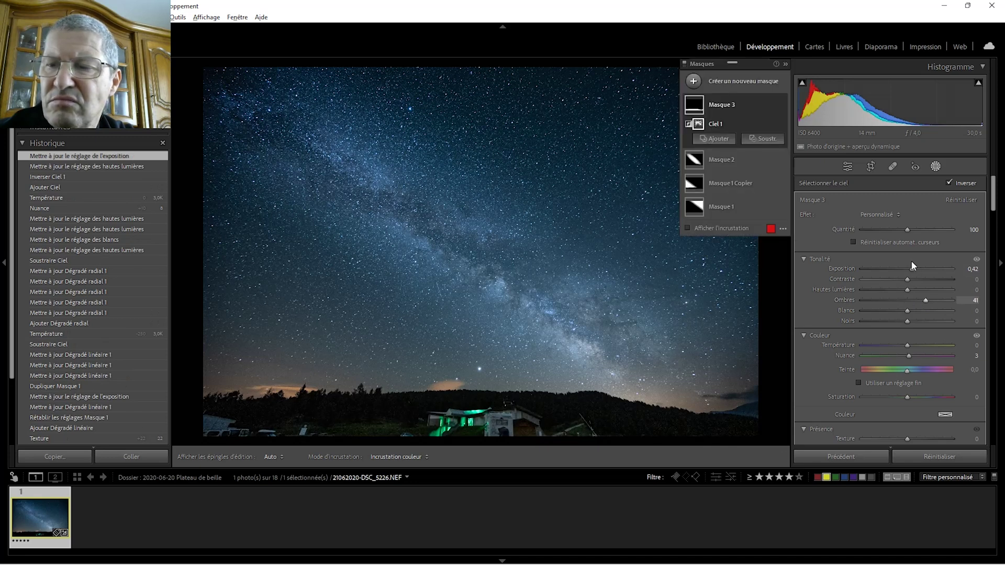
left_click_drag(912, 268, 919, 270)
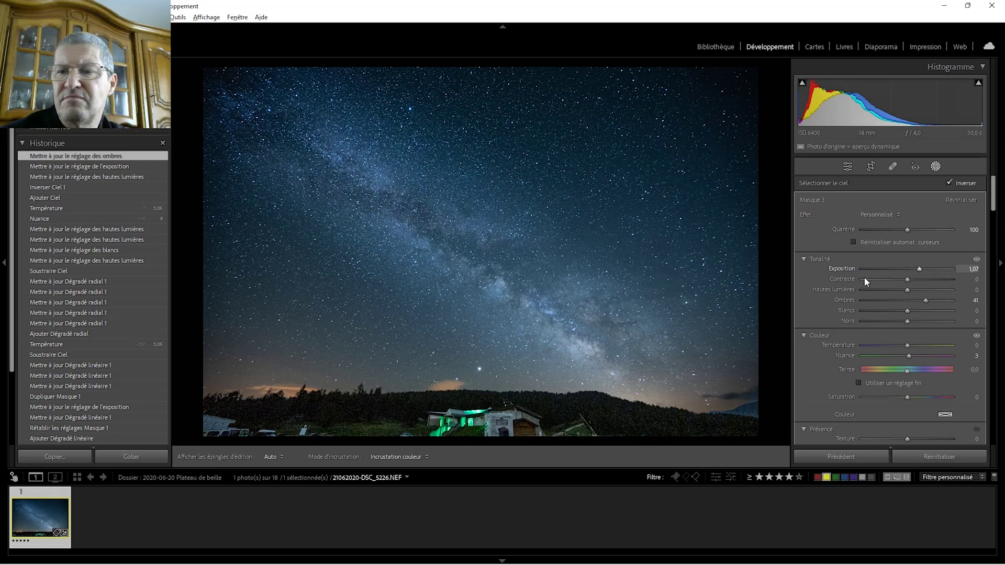
left_click_drag(864, 276, 865, 276)
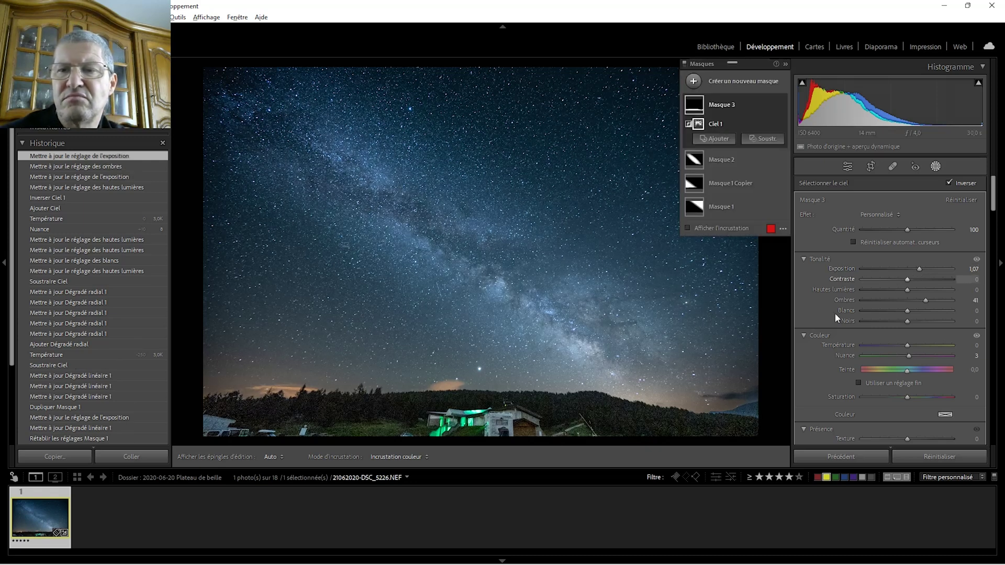
mouse_move(570, 310)
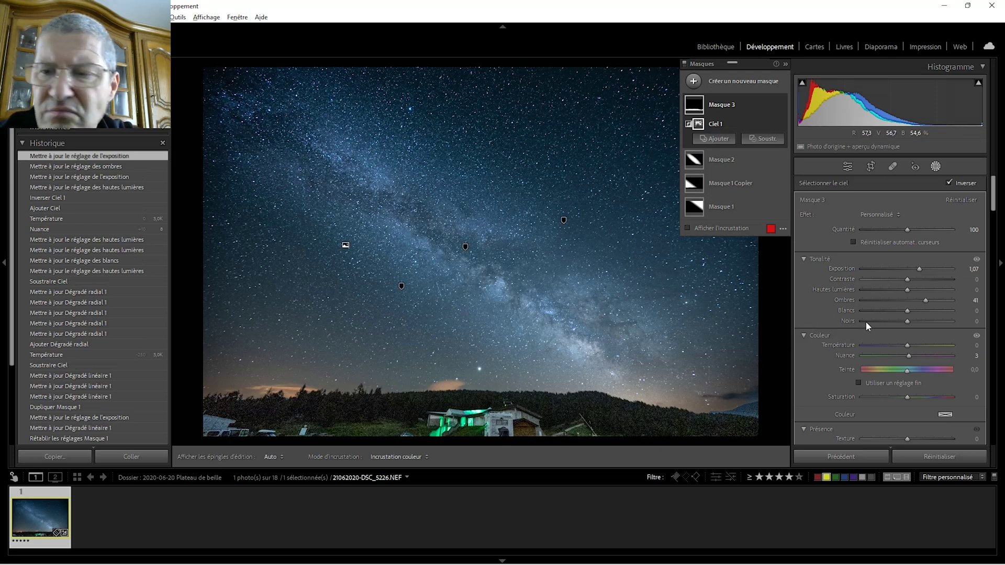
left_click_drag(924, 301, 915, 269)
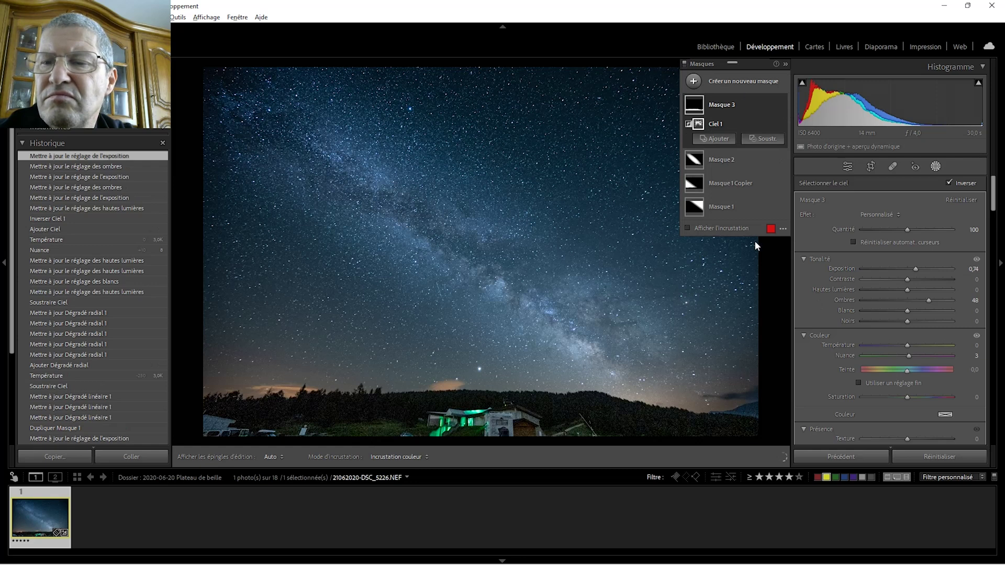
- Warm the foreground mask by setting its temperature to 15 and its tint to 14
left_click(935, 167)
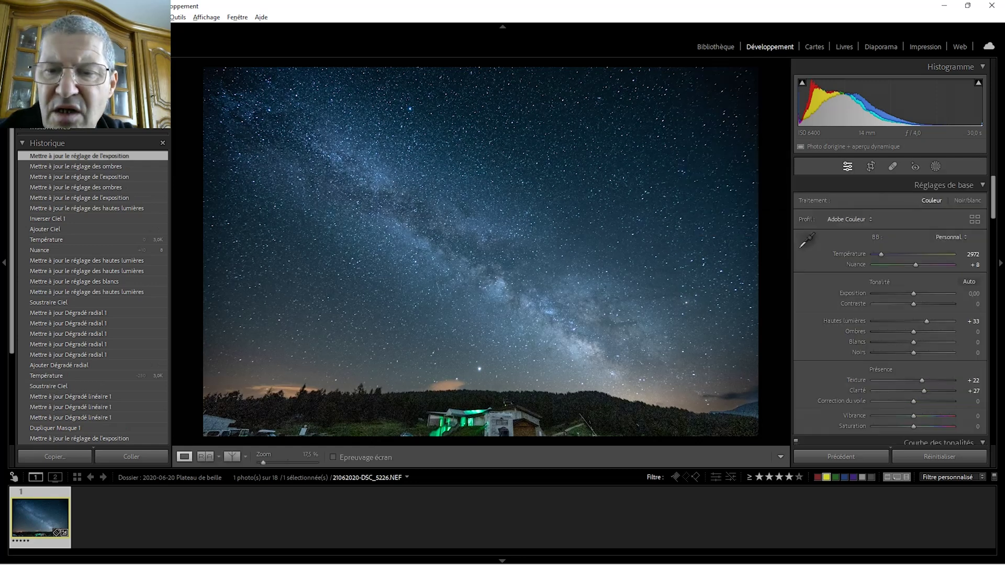
left_click(937, 165)
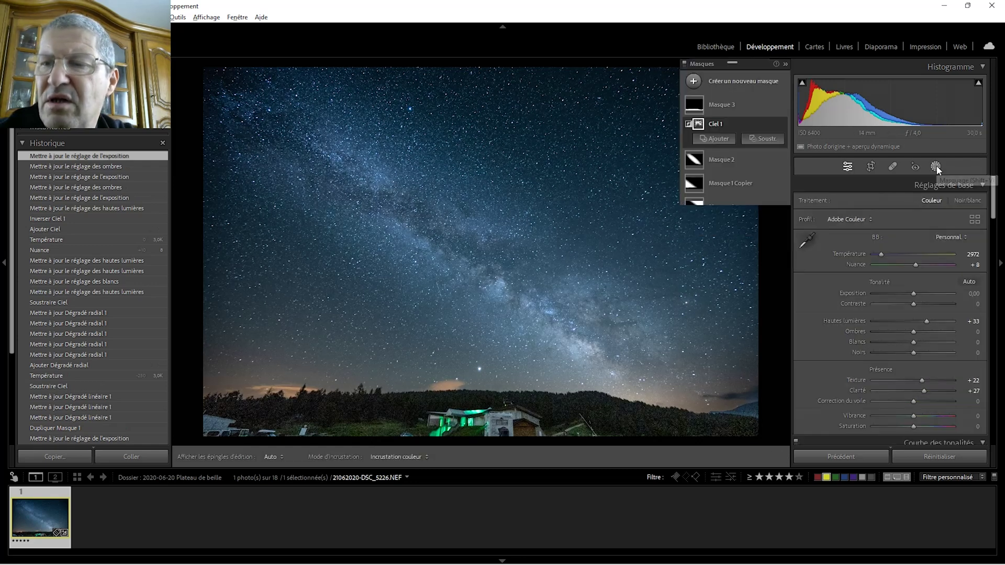
left_click(728, 107)
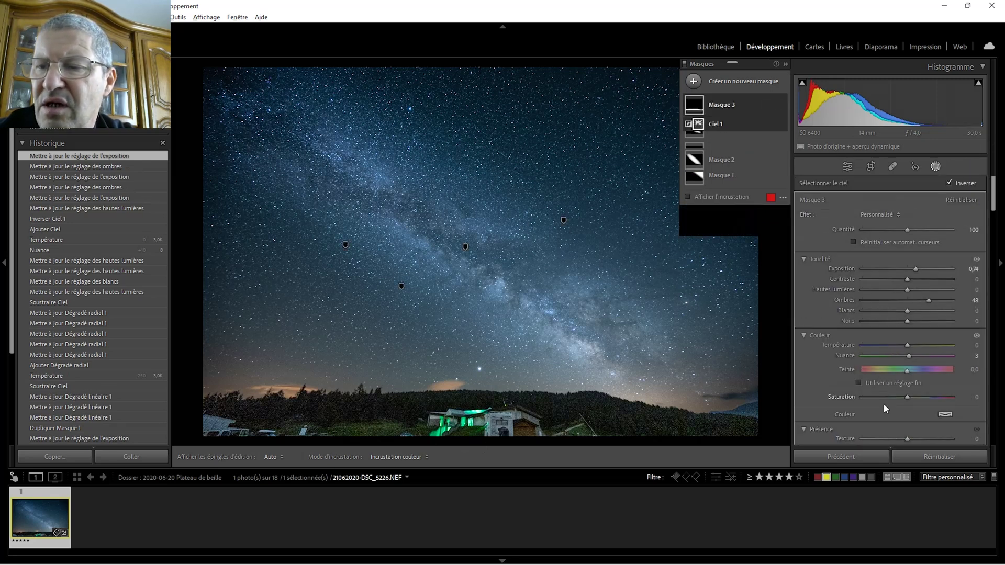
left_click_drag(907, 348, 913, 348)
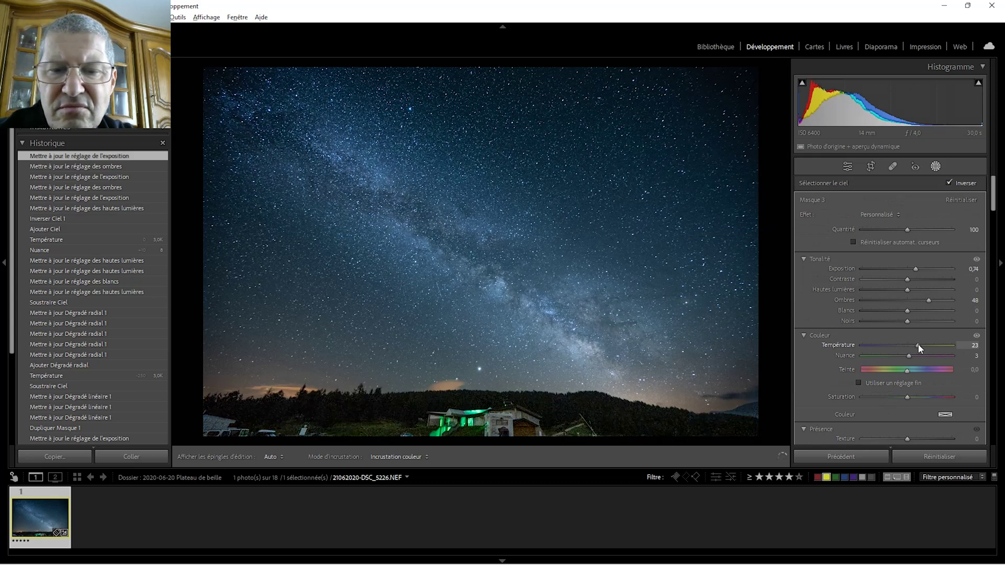
left_click_drag(919, 348, 915, 348)
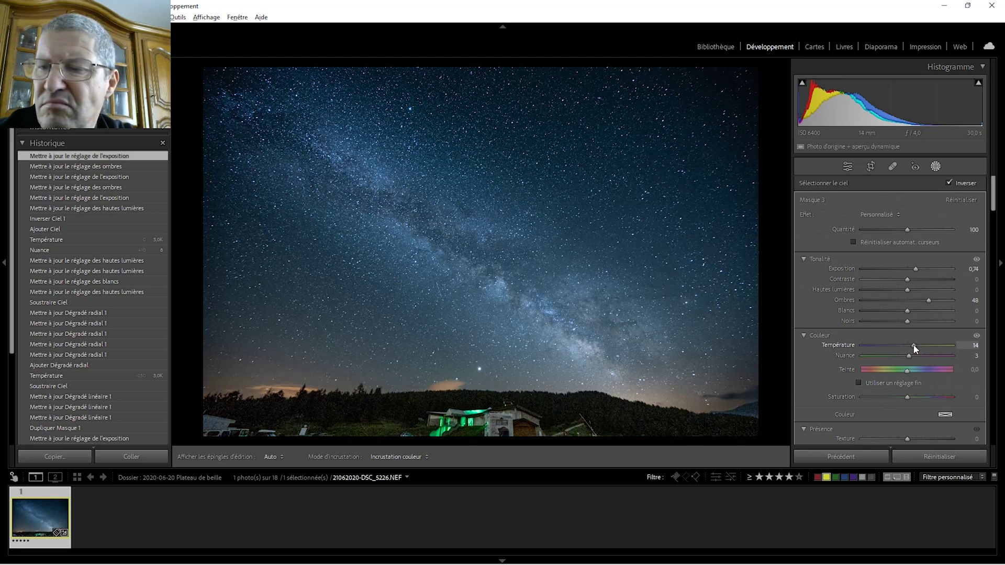
left_click_drag(908, 351, 921, 360)
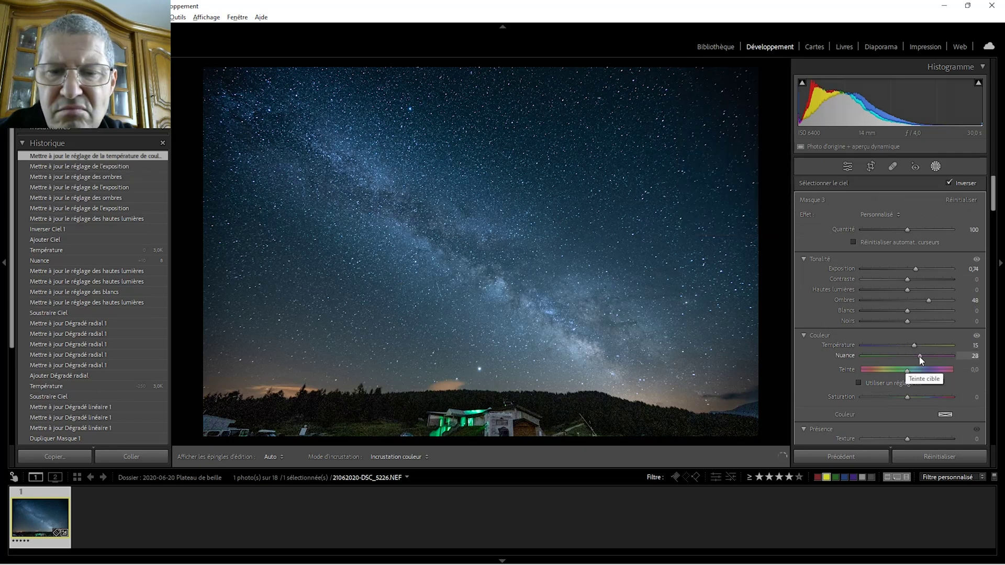
left_click_drag(913, 359, 913, 359)
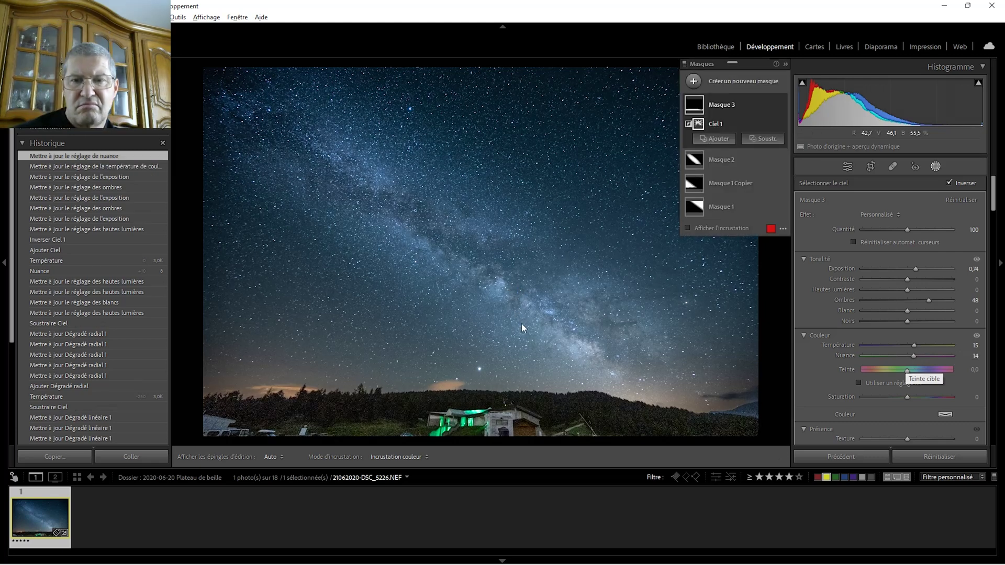
mouse_move(525, 324)
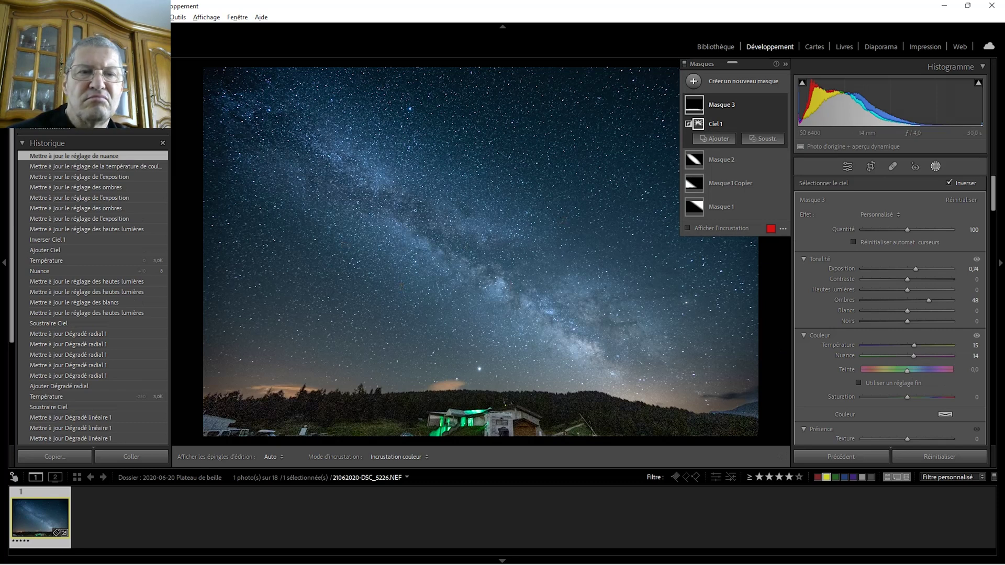
- Zoom in to 100% on the lit buildings and tree line to inspect the noise
key("z")
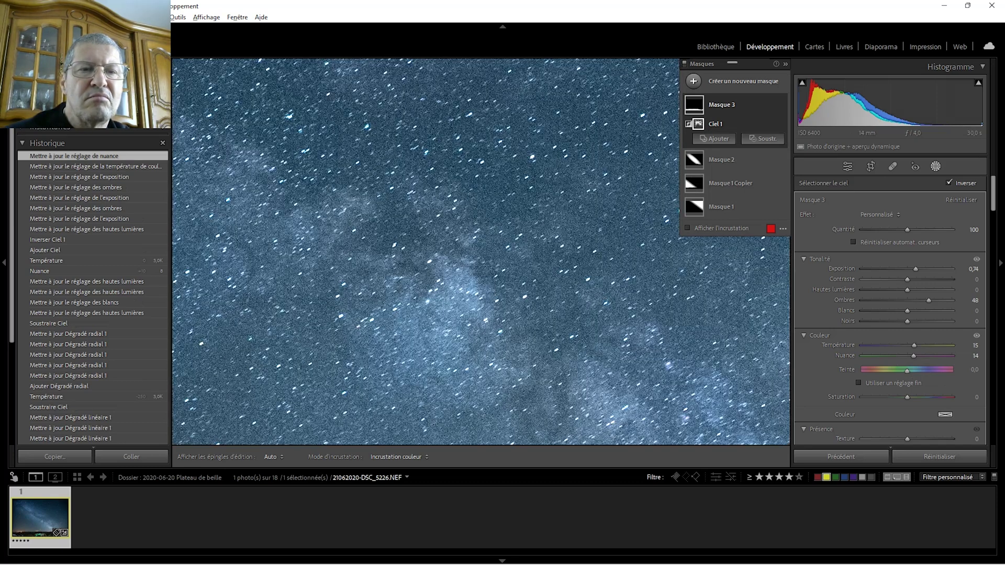
scroll(100, 157, "up", 3)
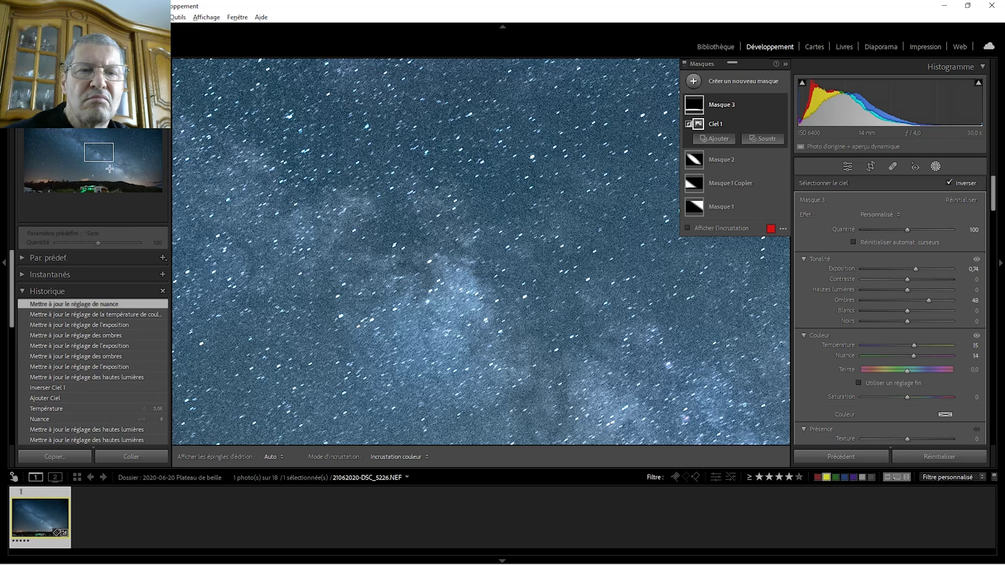
left_click_drag(101, 154, 96, 181)
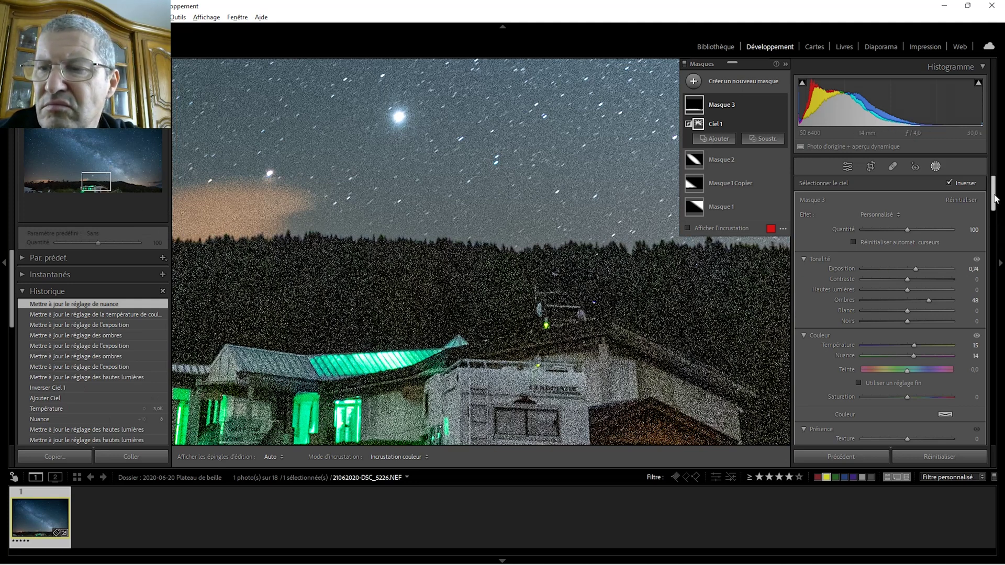
scroll(997, 214, "down", 2)
left_click_drag(997, 214, 1001, 351)
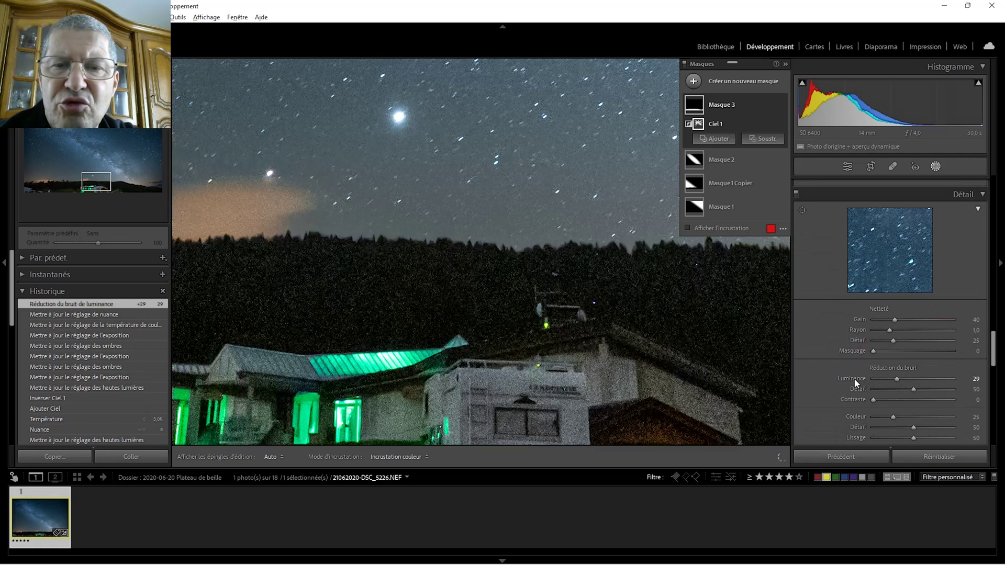
double_click(856, 380)
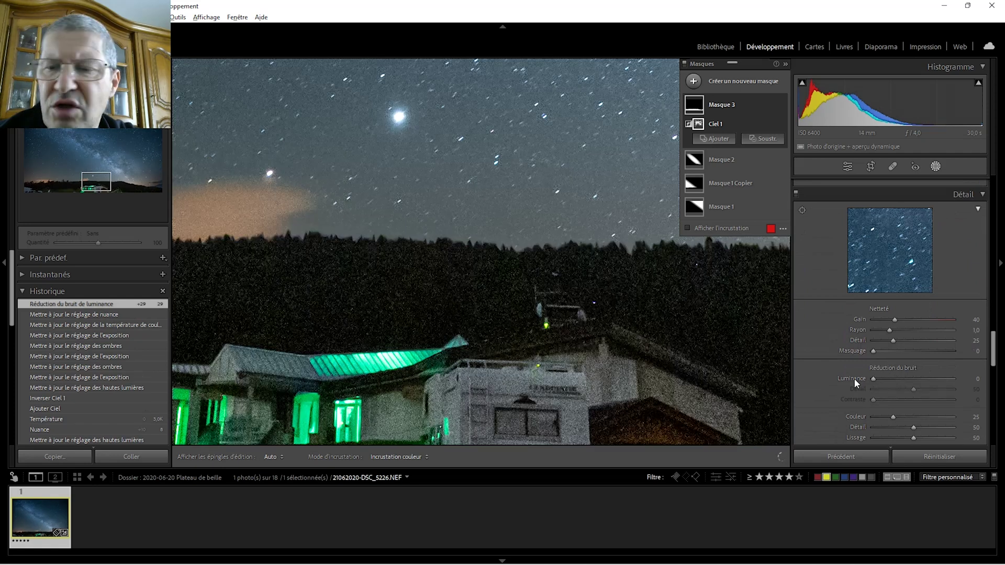
- Leave mask editing and set the whole photo's luminance noise reduction to 42
left_click(936, 168)
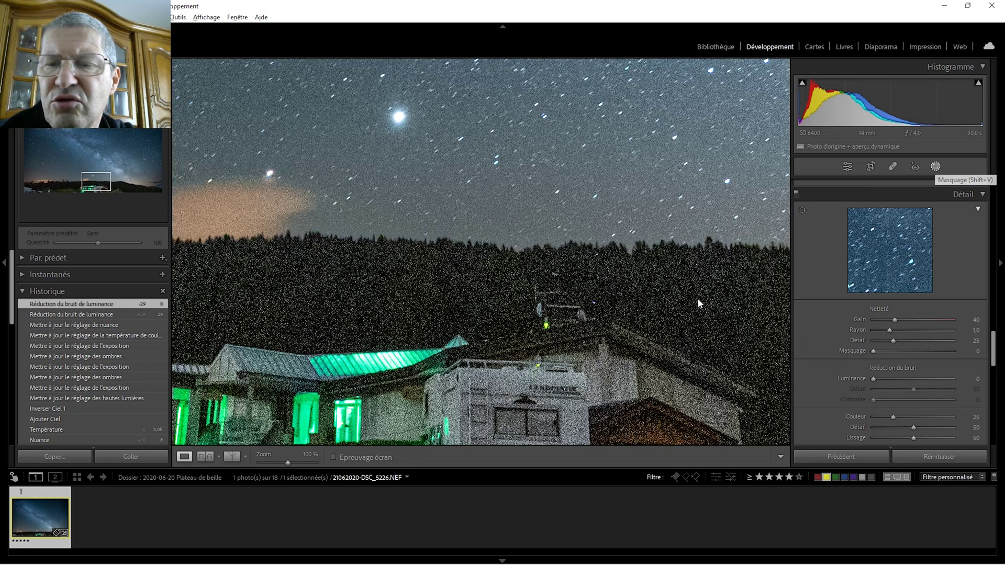
scroll(835, 382, "down", 5)
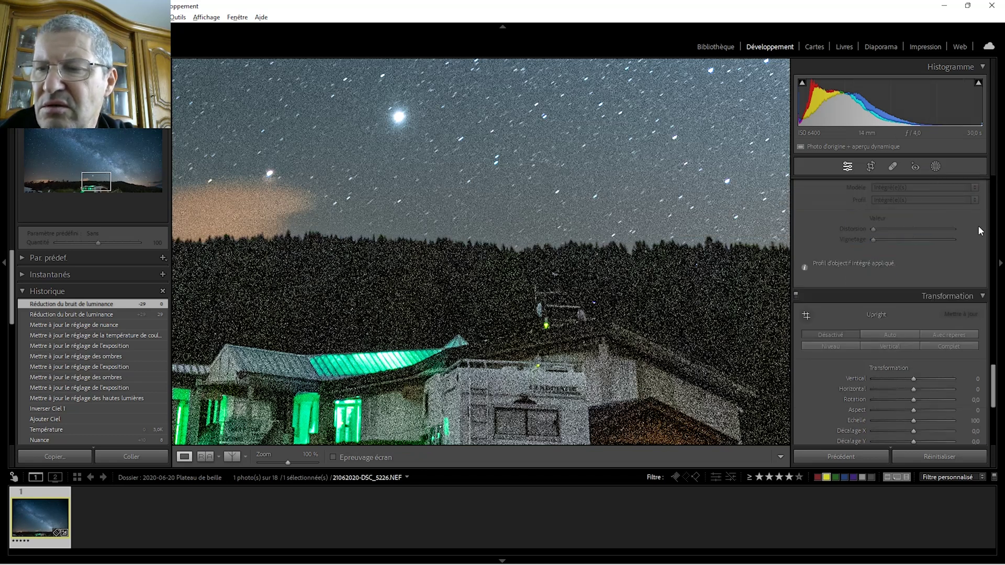
left_click_drag(994, 374, 990, 314)
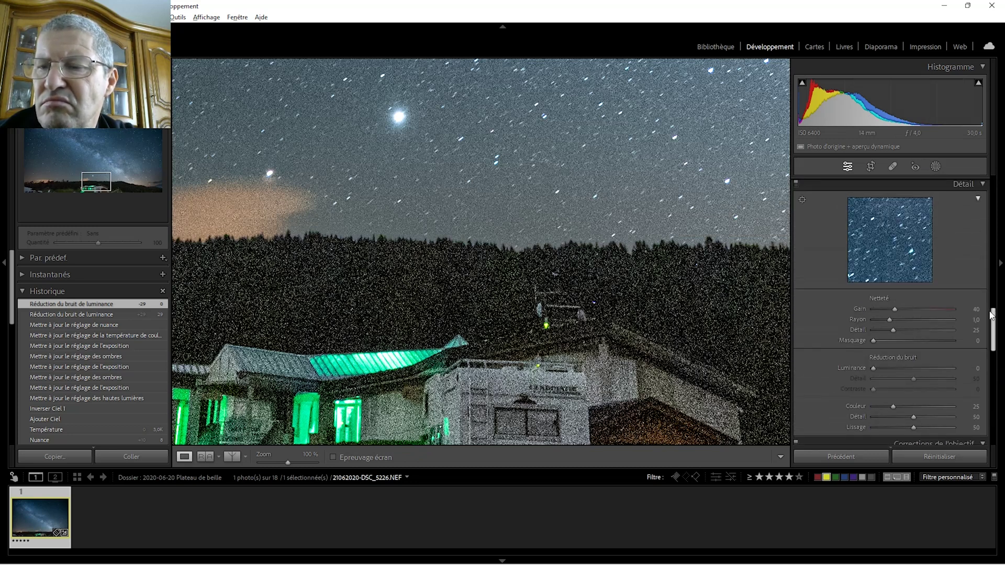
left_click_drag(881, 369, 900, 368)
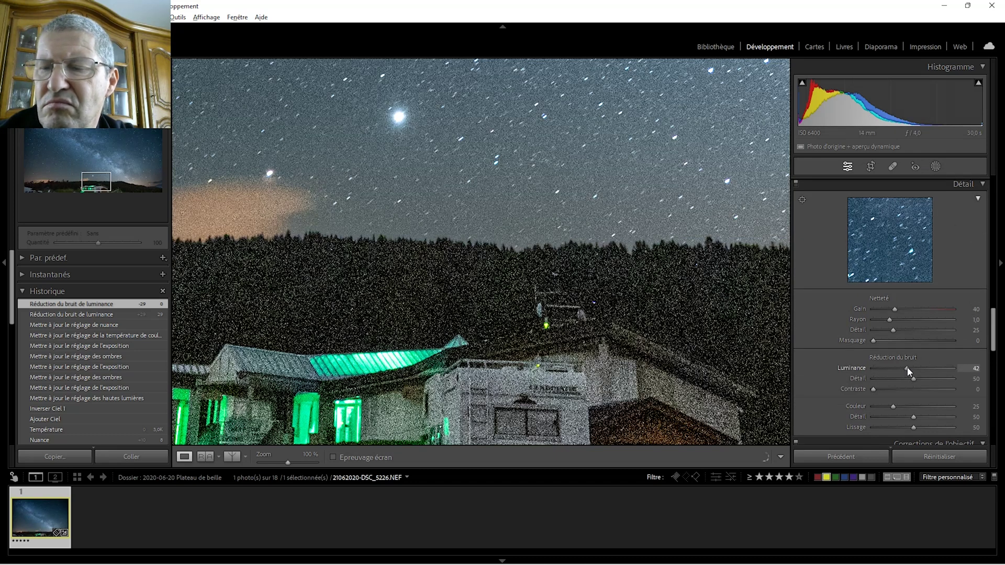
left_click_drag(897, 360, 897, 360)
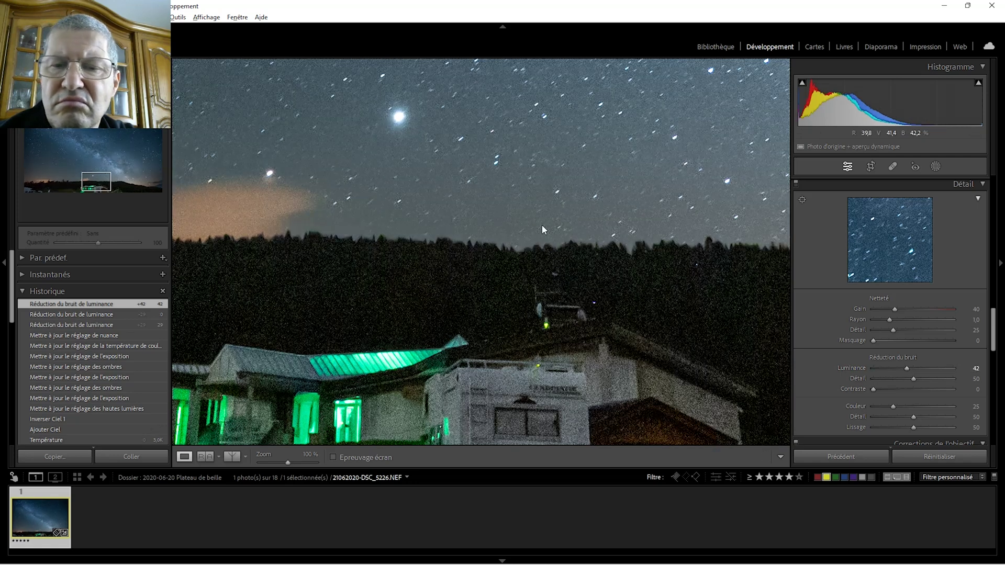
- Check the noise reduction on the whole photo and set the sharpening amount to 64
left_click(542, 225)
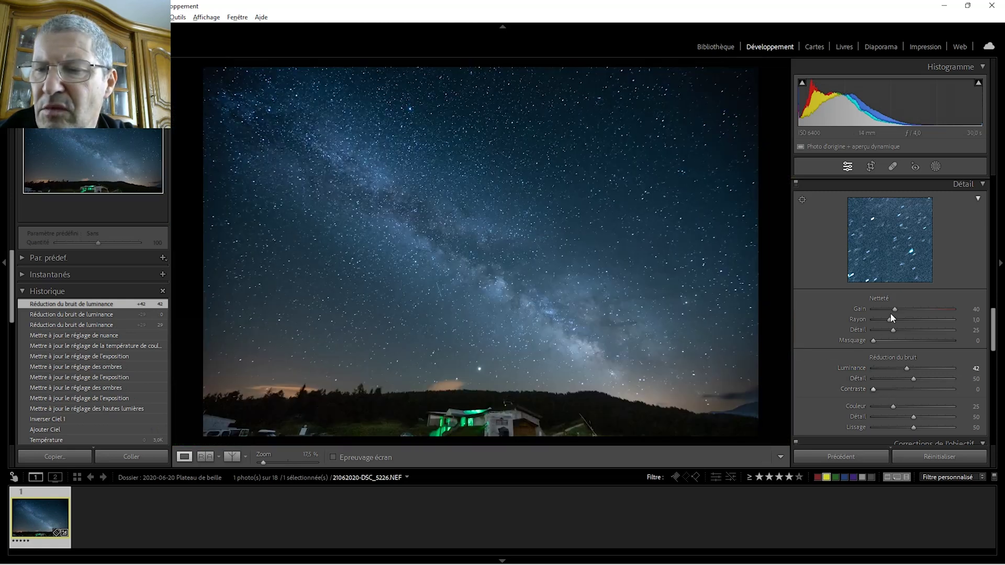
left_click_drag(895, 309, 907, 309)
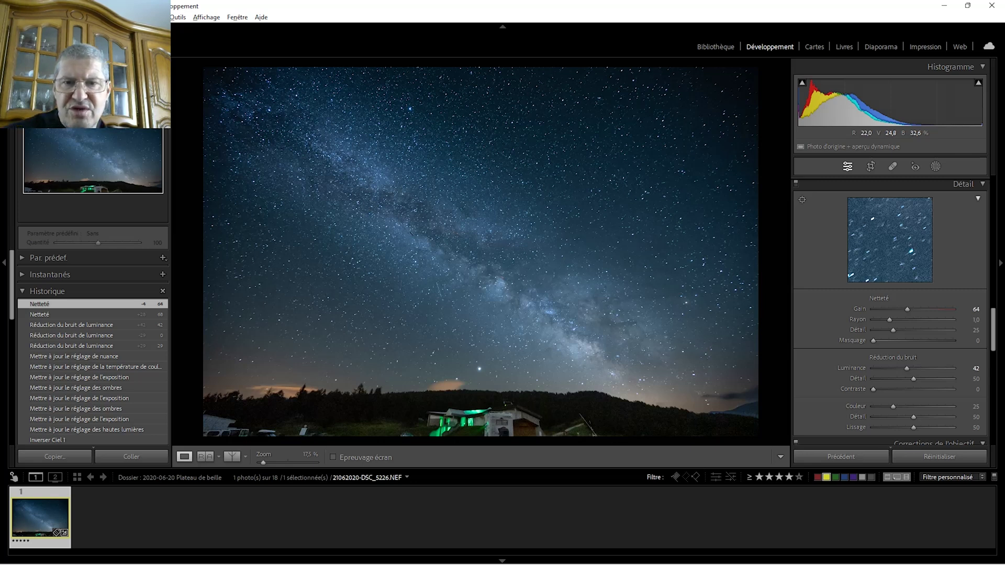
- Open the edited photo in Adobe Photoshop 2023 and duplicate its background layer
right_click(392, 235)
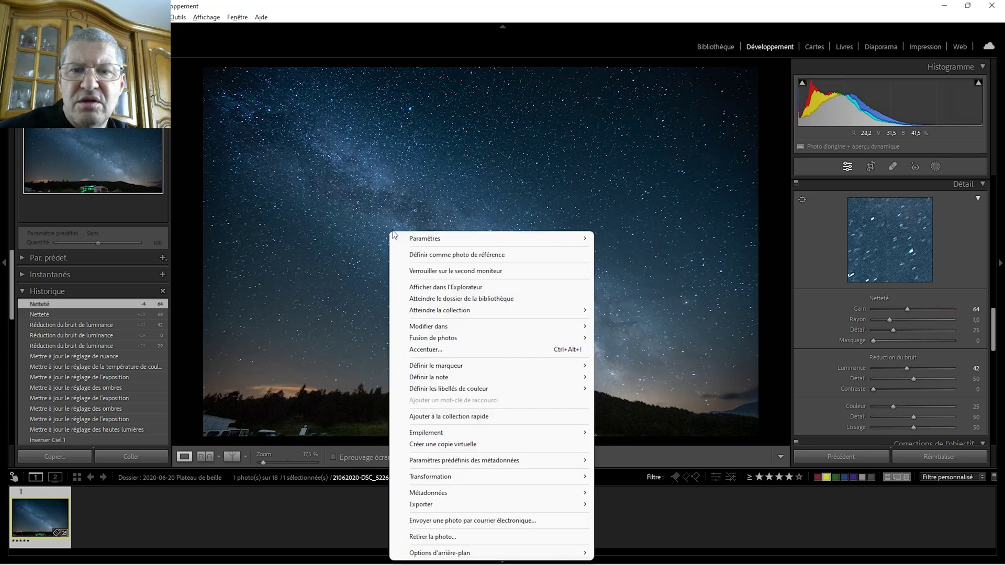
mouse_move(466, 329)
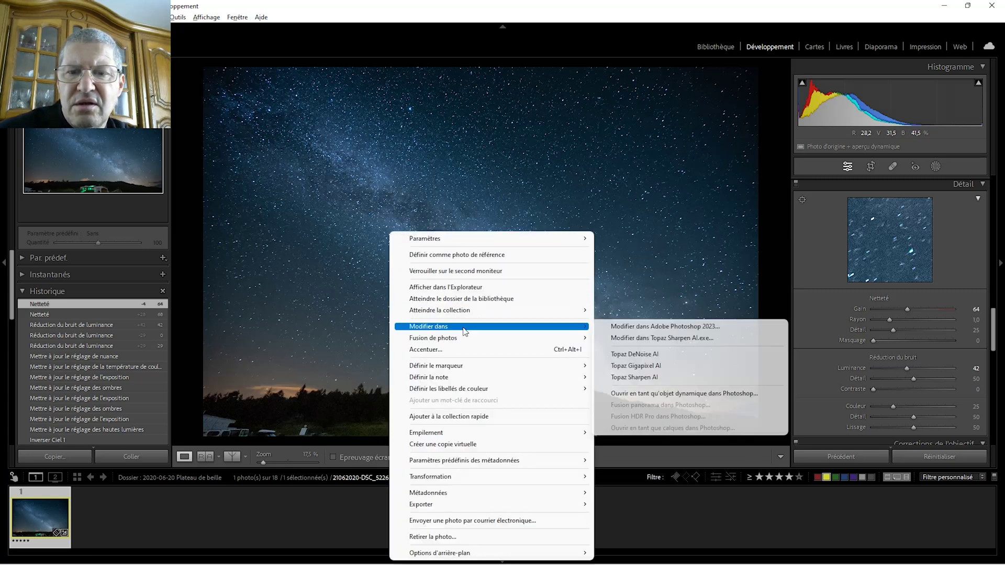
left_click(660, 331)
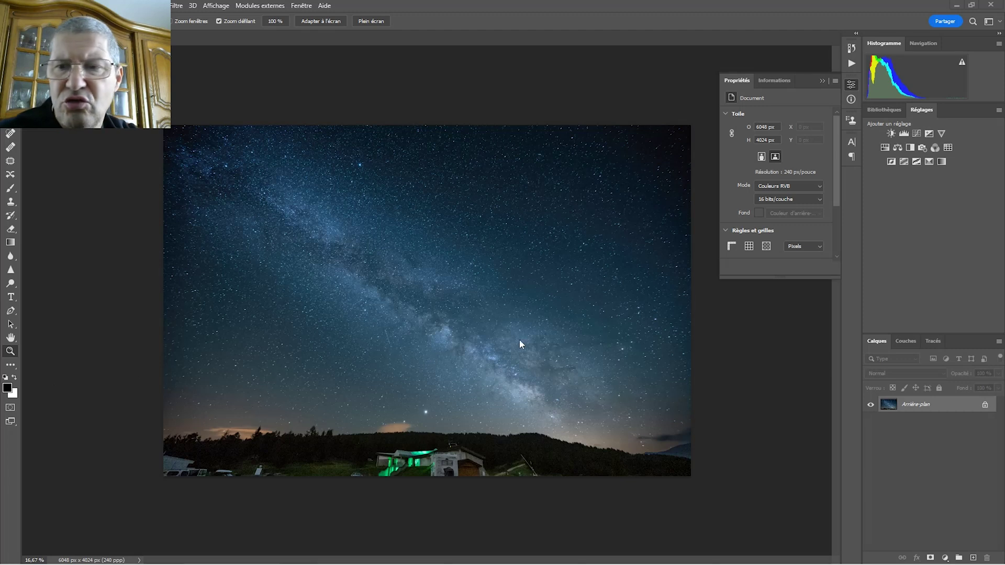
right_click(918, 407)
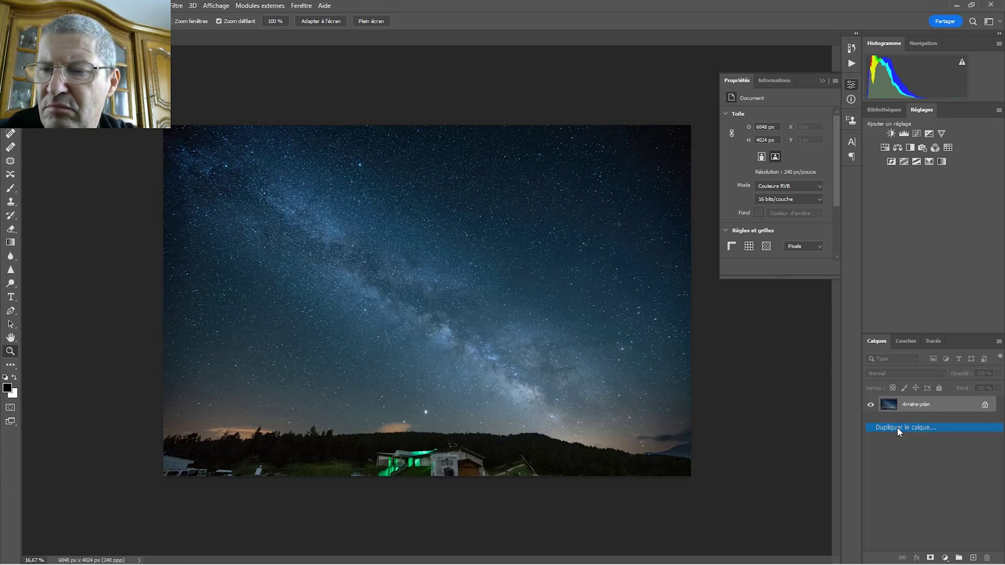
left_click(898, 429)
left_click(598, 155)
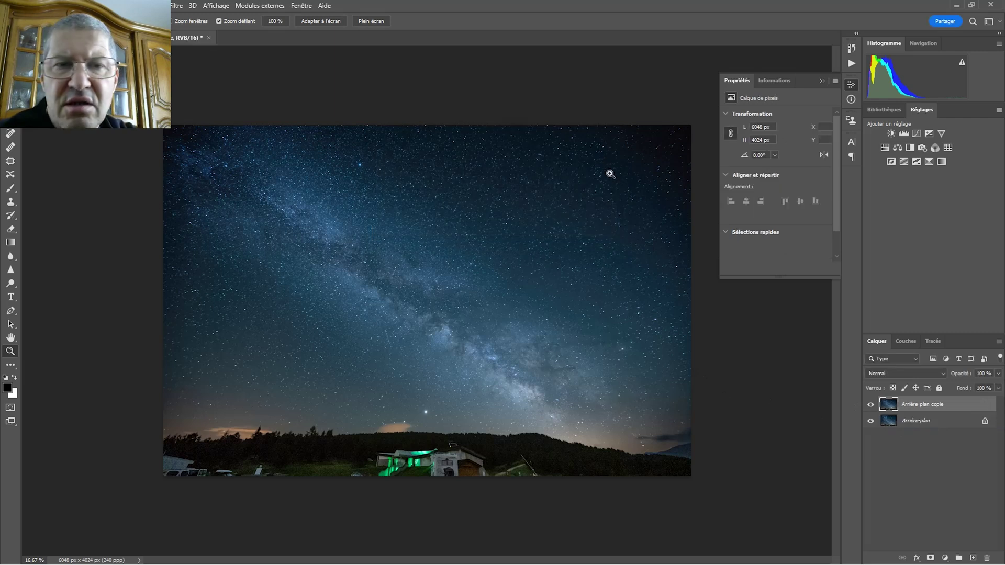
- Apply a High Pass filter with a 2.6-pixel radius to the duplicate layer and set its blend mode to Overlay (Incrustation)
left_click(176, 7)
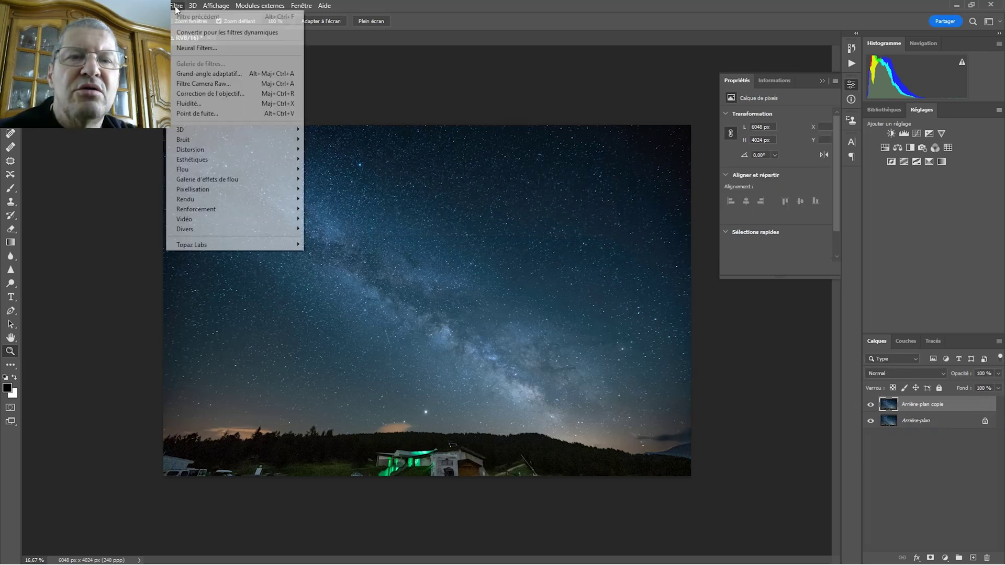
mouse_move(194, 231)
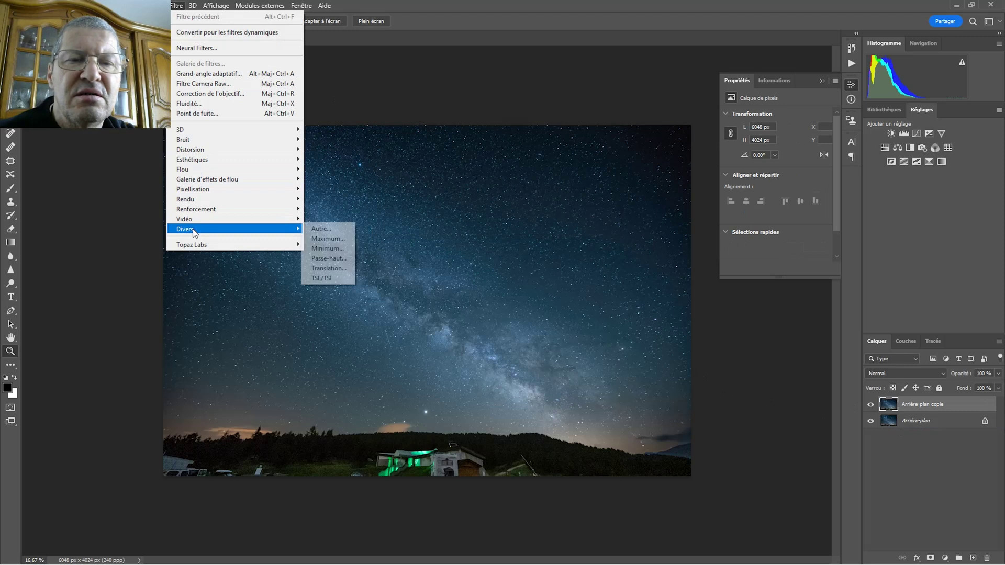
left_click(328, 258)
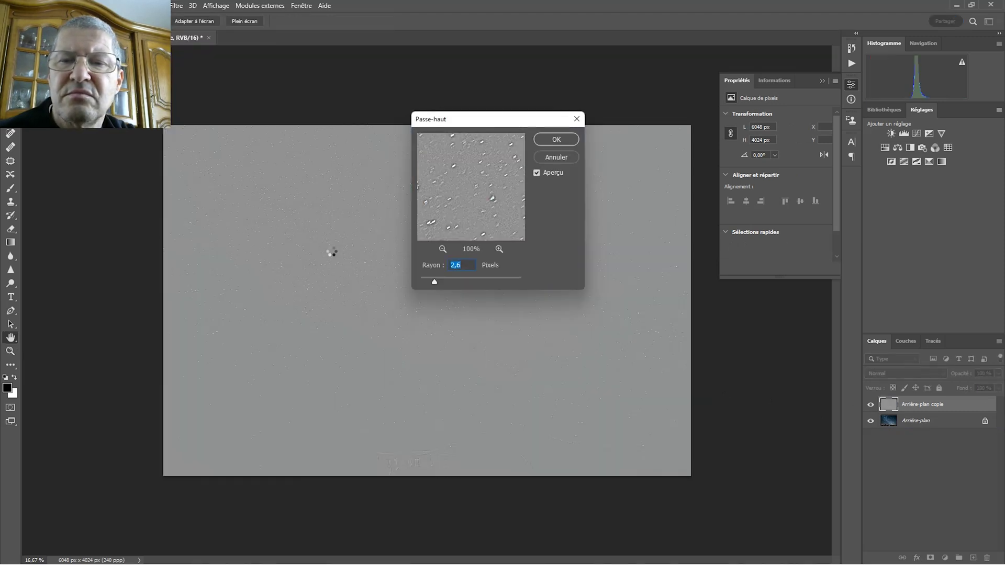
left_click(557, 141)
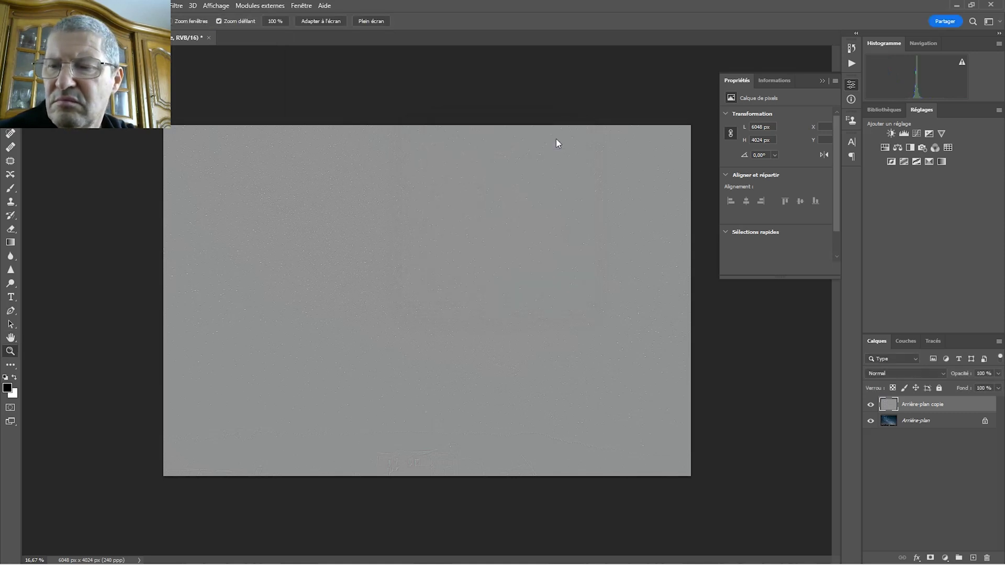
left_click(942, 373)
left_click(884, 432)
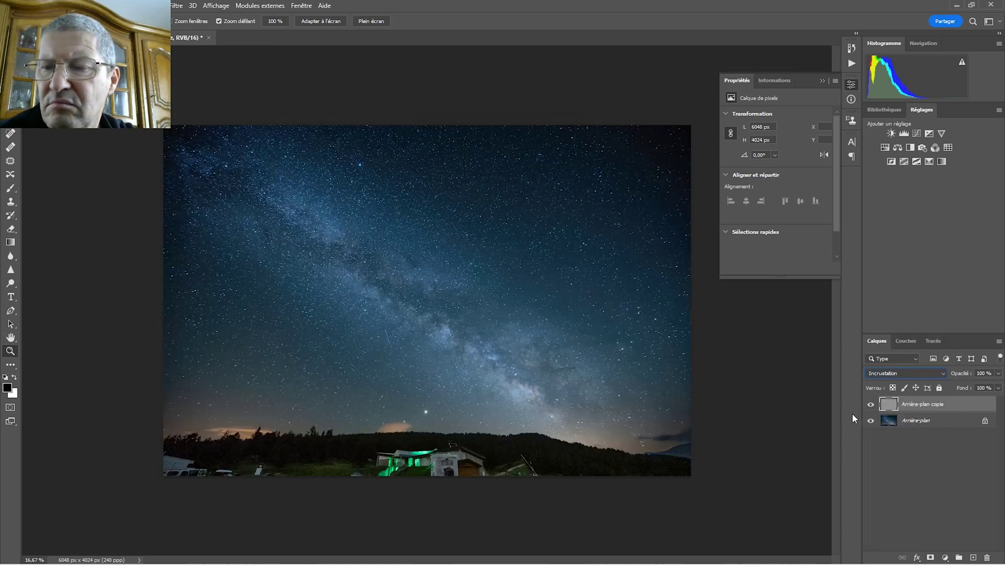
- Compare the stars at 50% zoom with the High Pass layer hidden and shown, then fit the whole image on screen
left_click(870, 407)
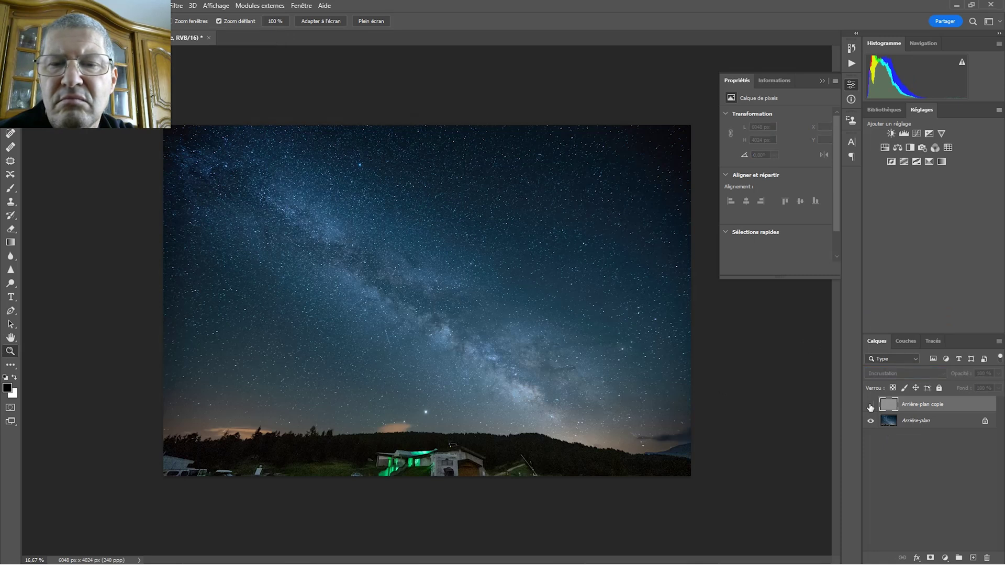
left_click(870, 407)
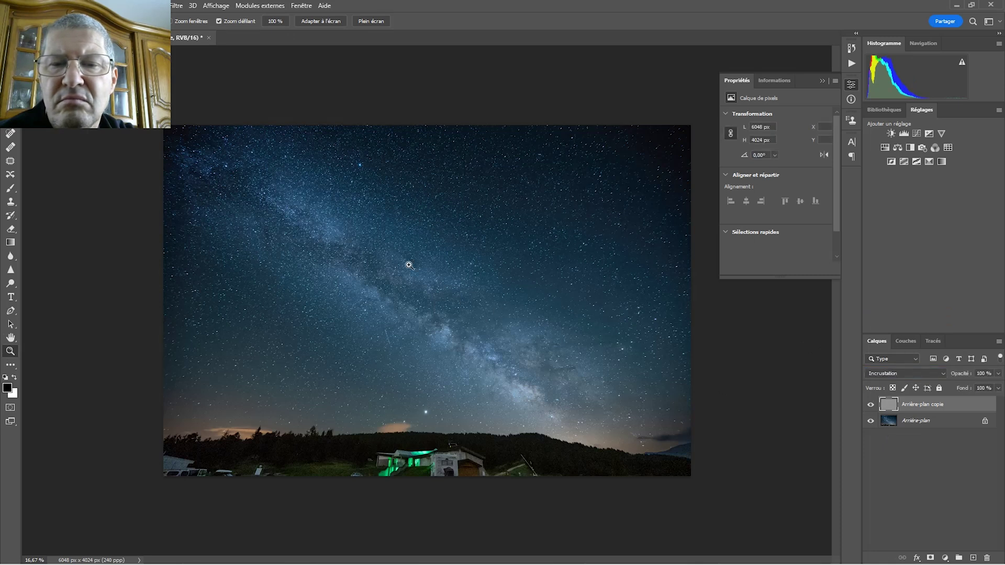
left_click(338, 215)
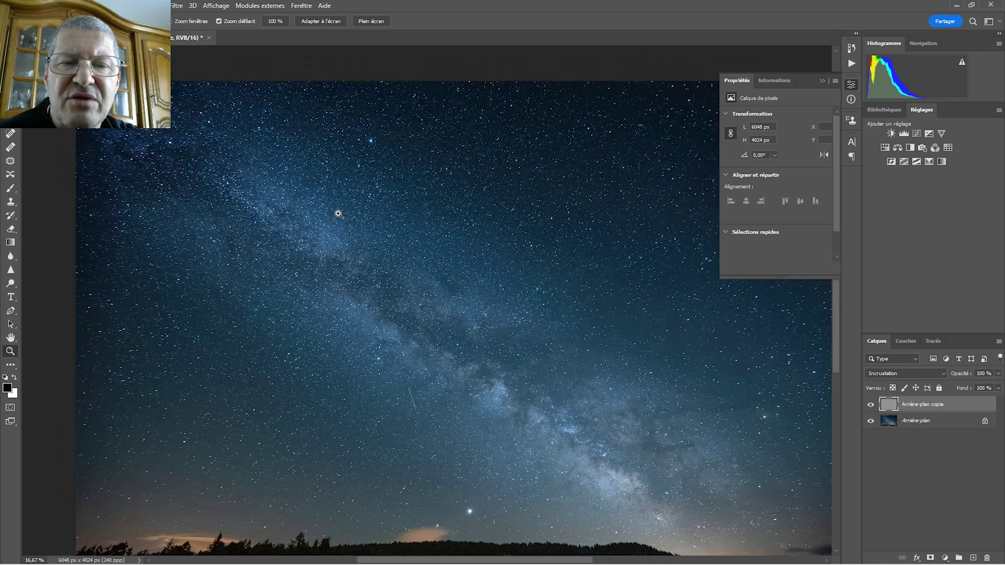
left_click(404, 223)
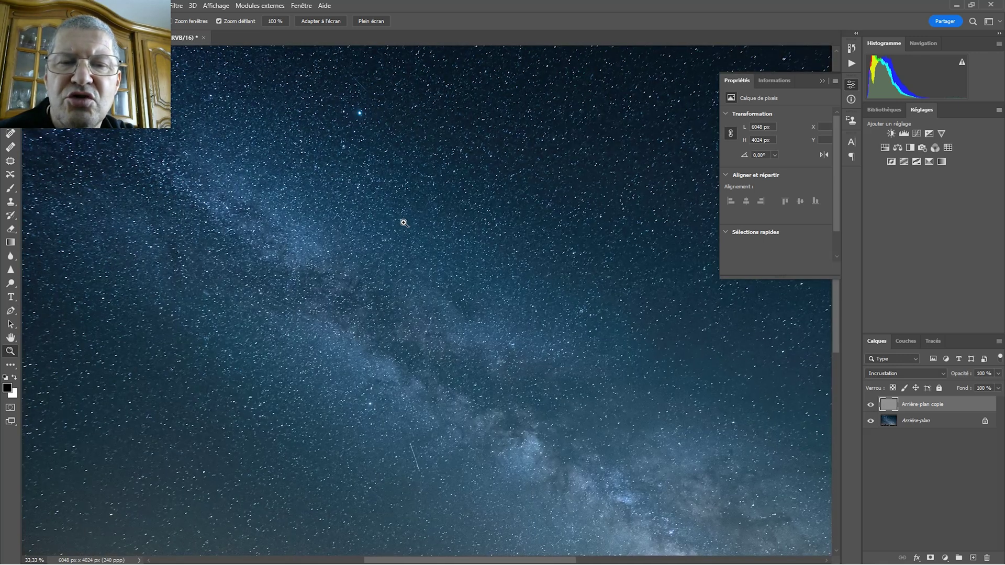
left_click(379, 237)
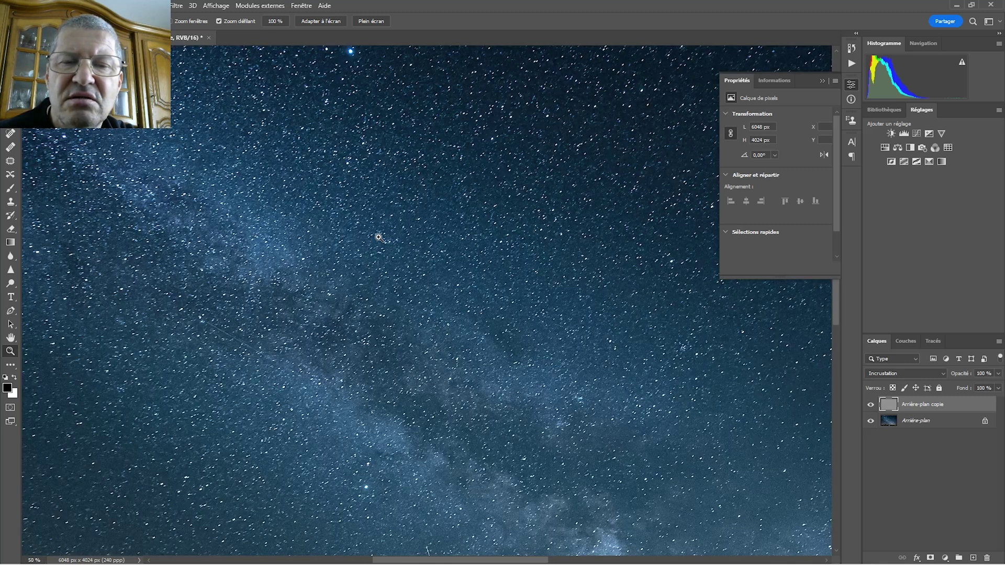
left_click(870, 406)
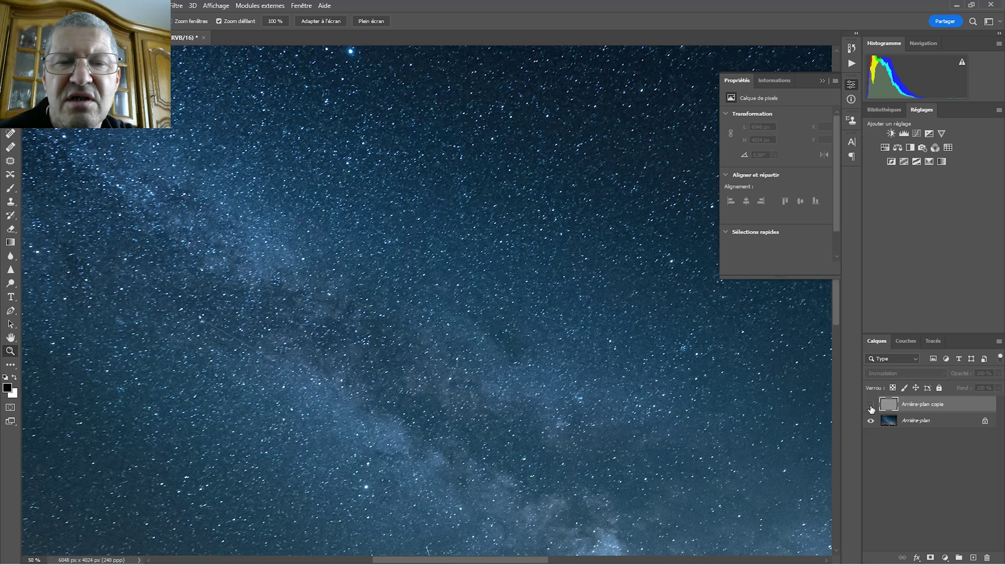
left_click(870, 406)
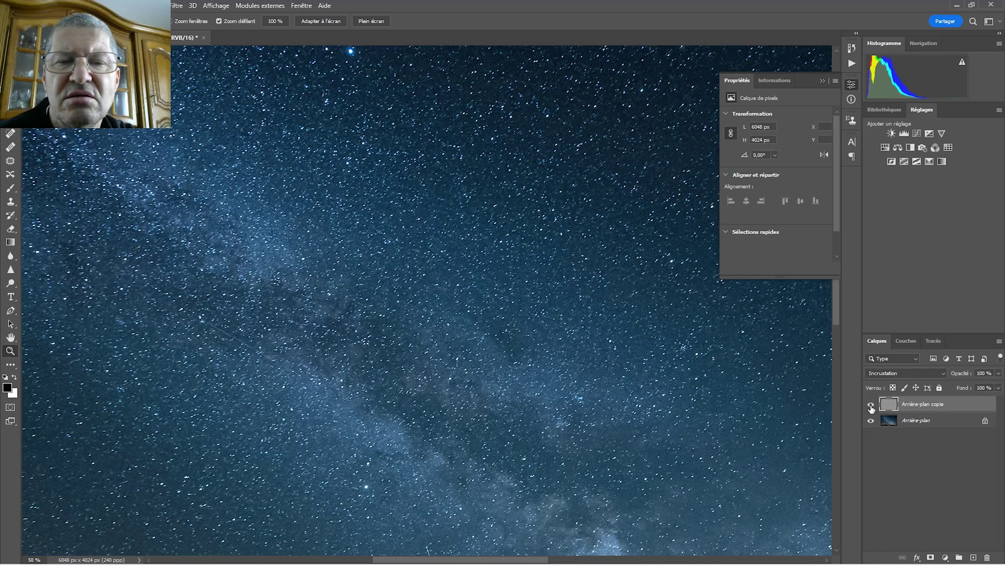
left_click(870, 407)
left_click(871, 406)
key("ctrl+0")
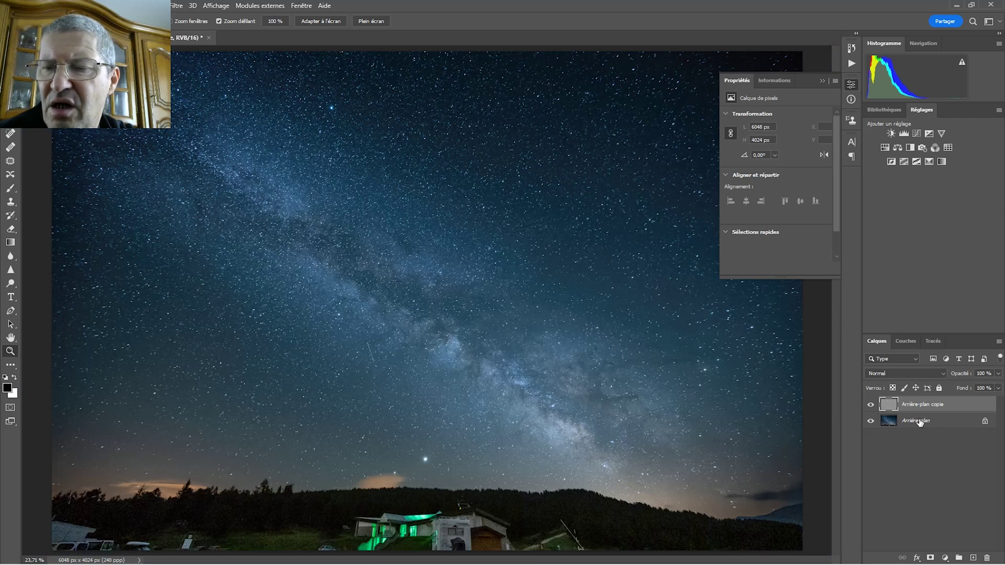
- Add a Brightness/Contrast adjustment above the background layer using the legacy algorithm, with brightness 23 and contrast 22
left_click(920, 421)
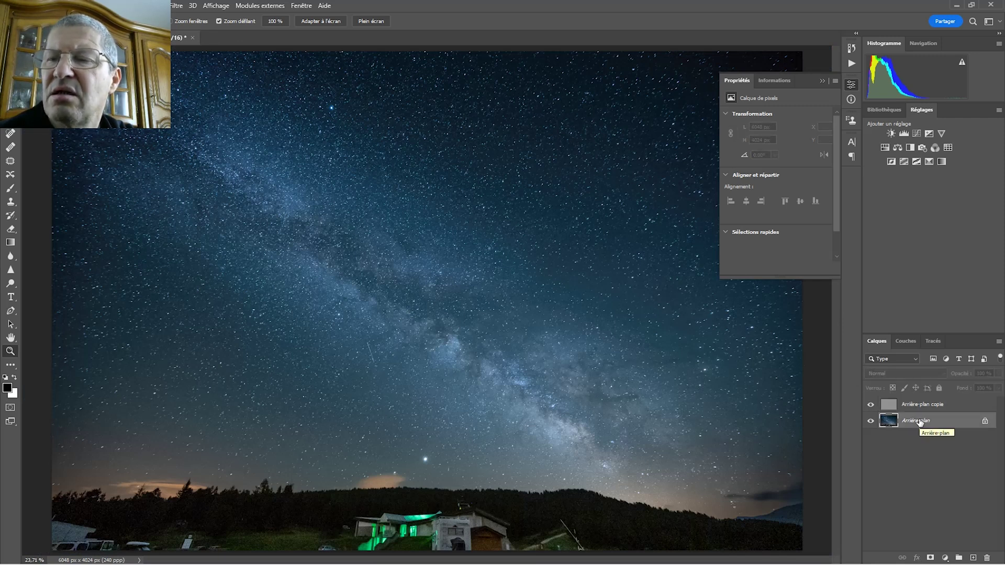
left_click(891, 134)
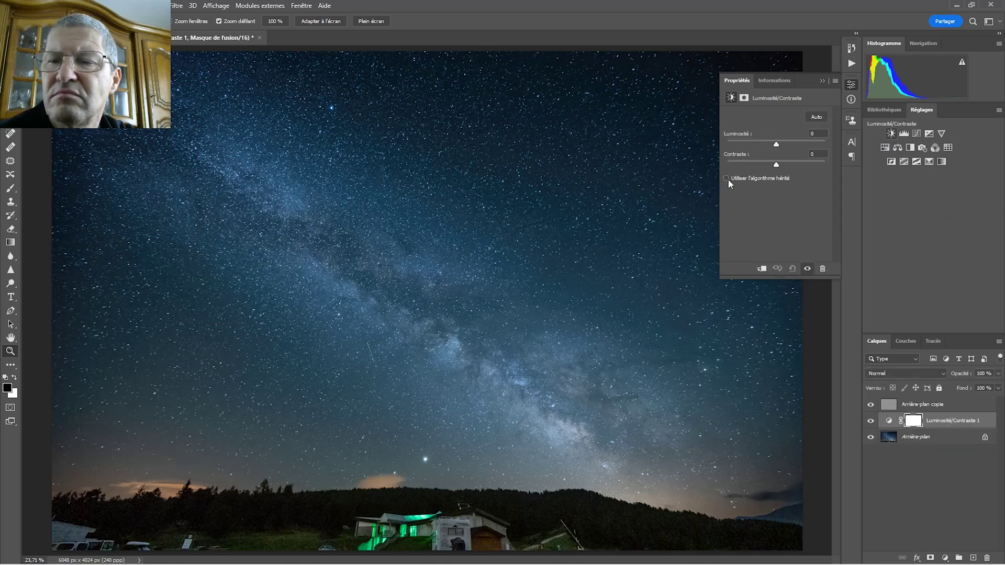
left_click(818, 120)
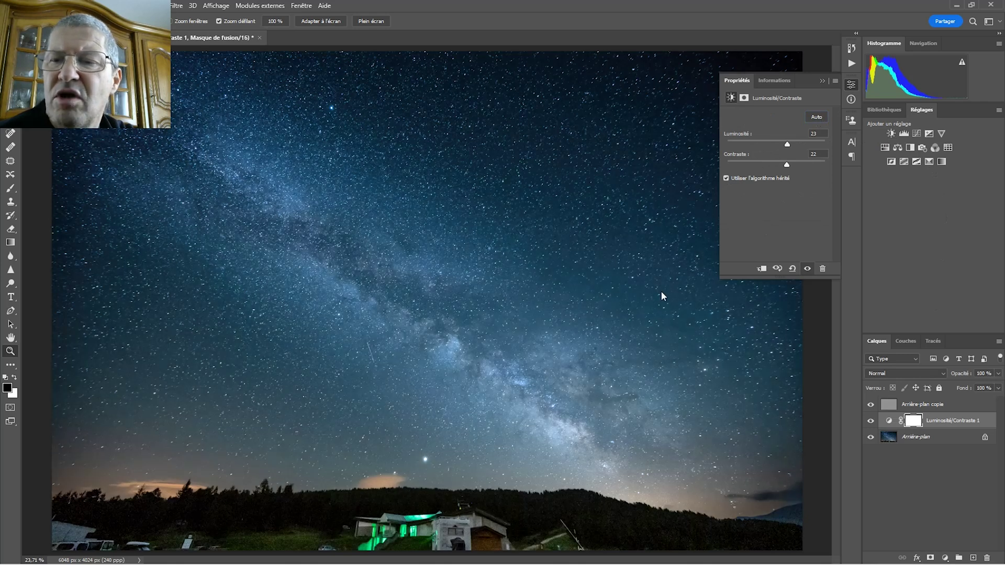
- Merge all three layers into one and save the image back to Lightroom Classic
left_click(921, 404)
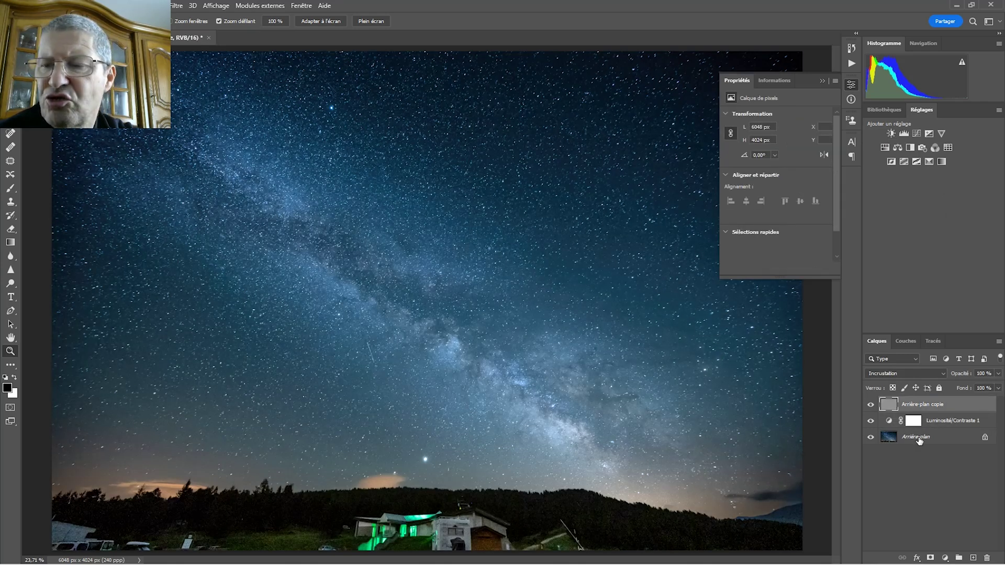
left_click(920, 438, "shift")
right_click(919, 440)
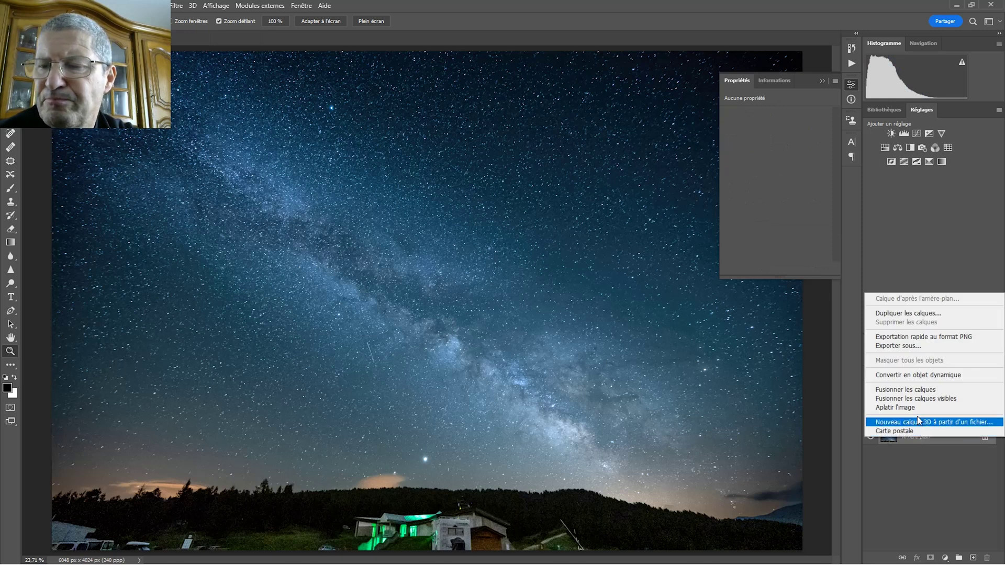
left_click(914, 391)
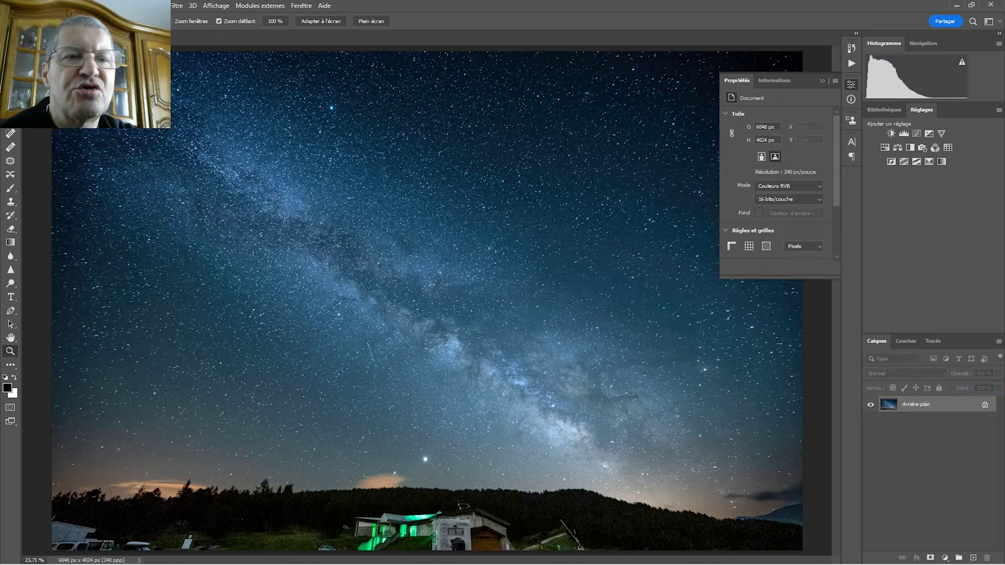
key("alt+f")
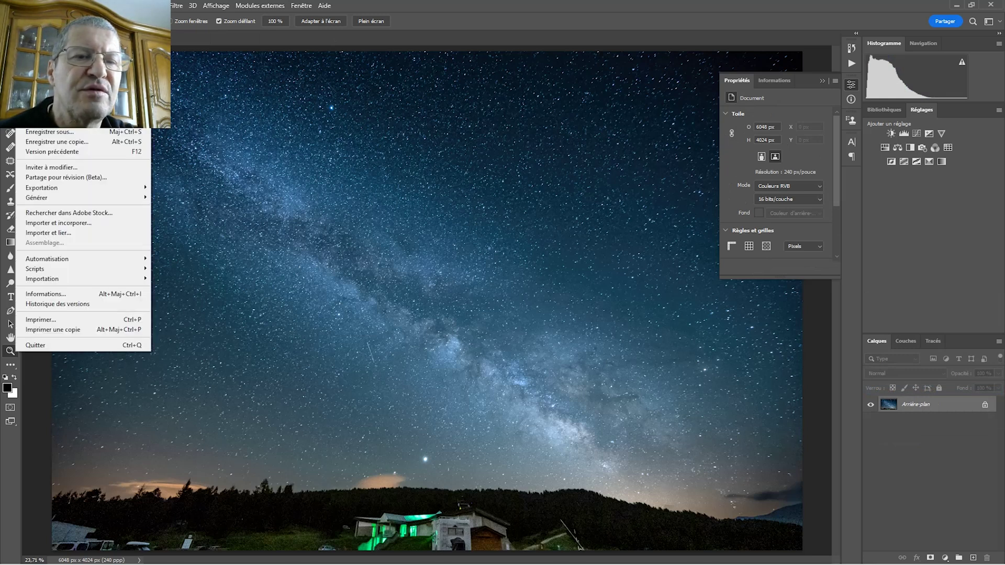
left_click(49, 125)
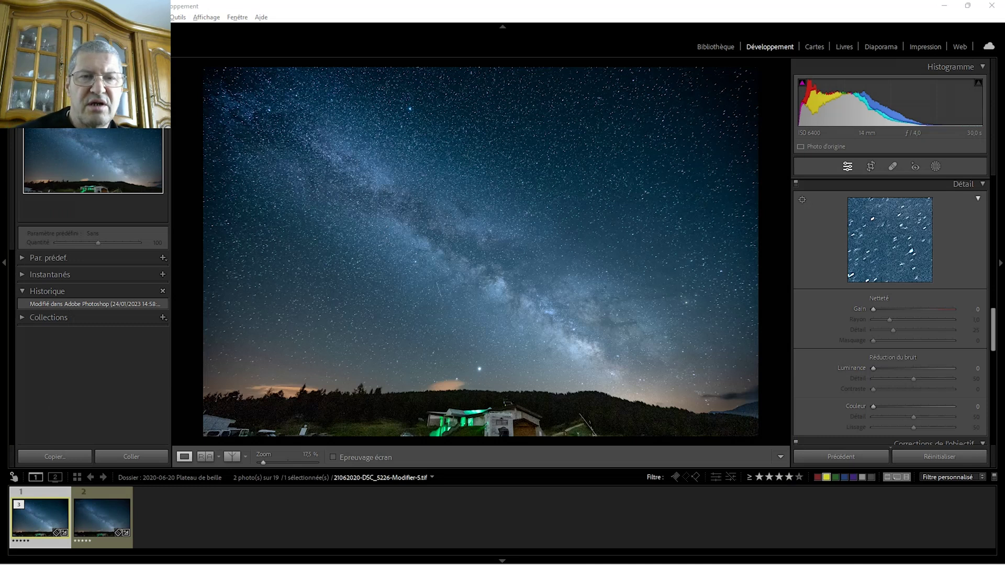
- Return the NEF photo to its import state and compare it side by side with the edited TIFF as reference photo
left_click(113, 497)
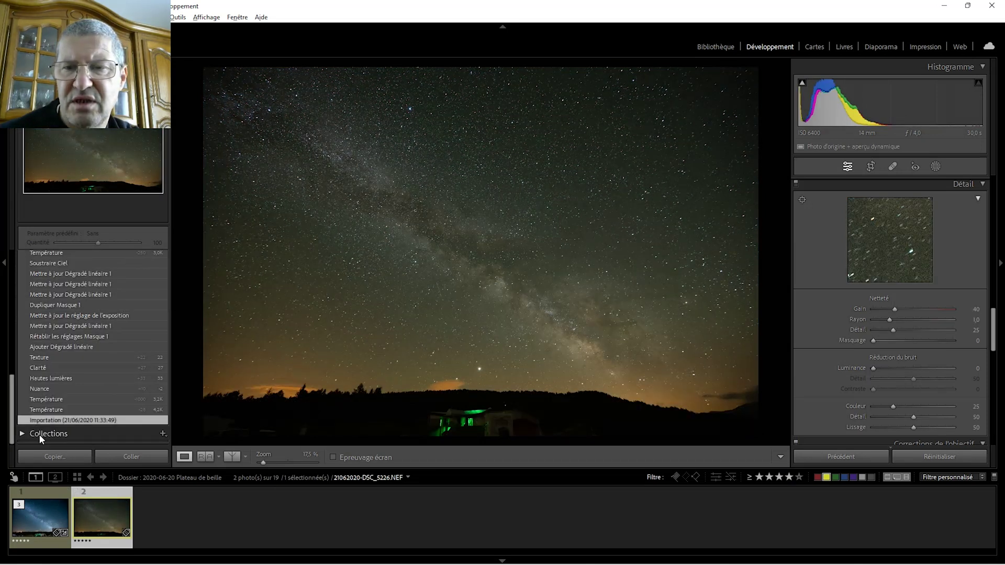
left_click(206, 457)
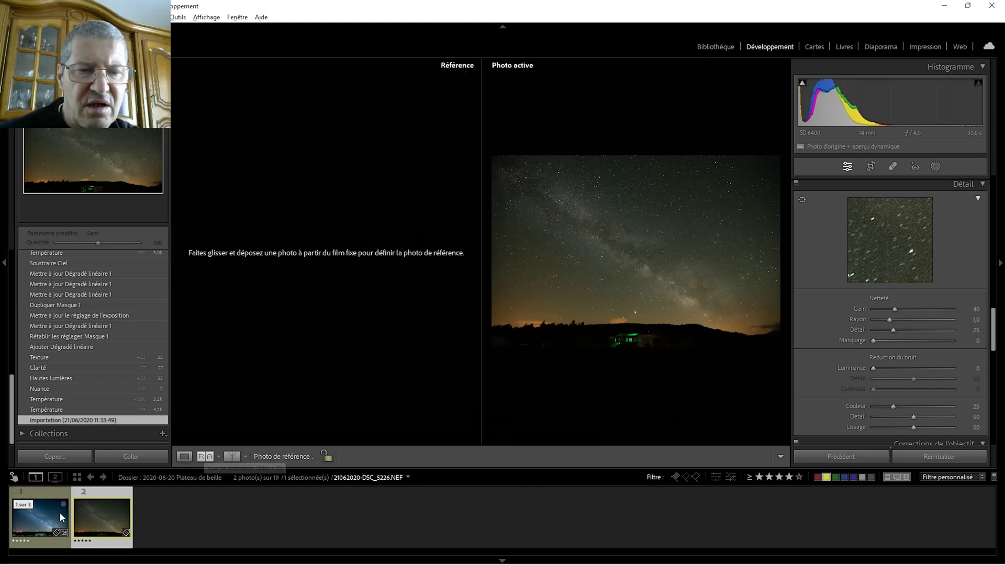
left_click_drag(44, 516, 301, 326)
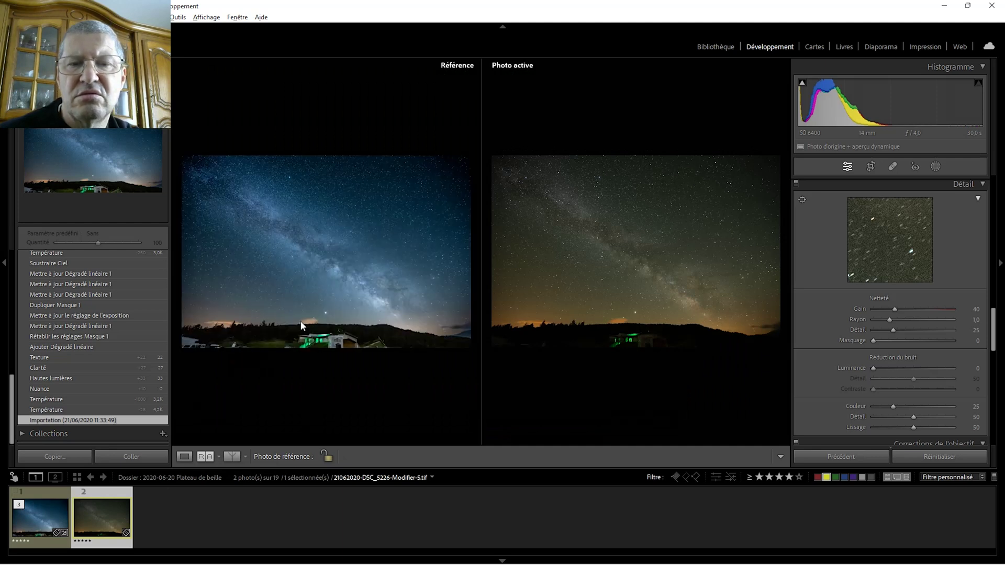